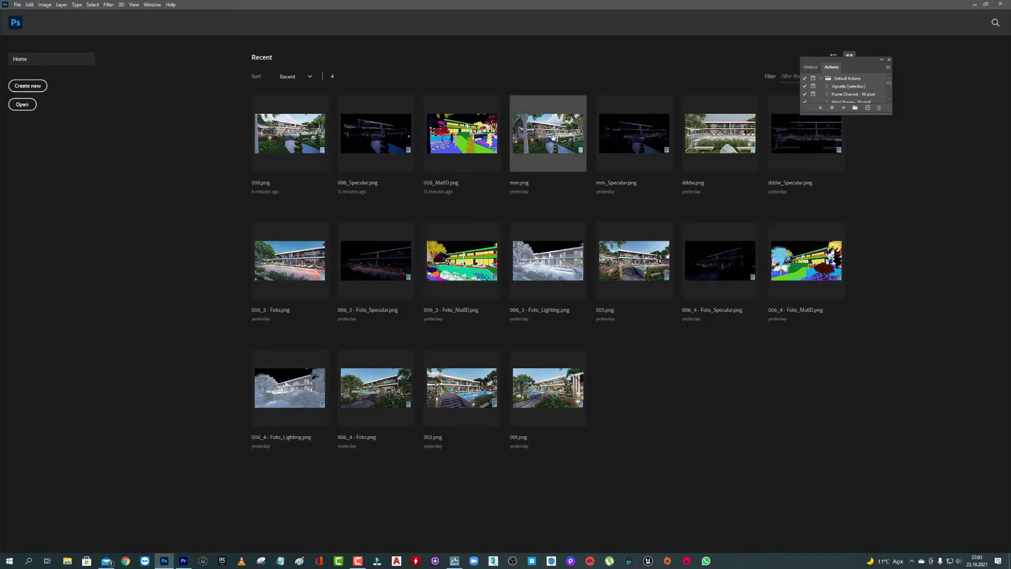
Open 008.png, 008_MatID.png and 008_Specular.png together from the lumionornek folder.
{"action": "left_click", "coordinate": [18, 5]}
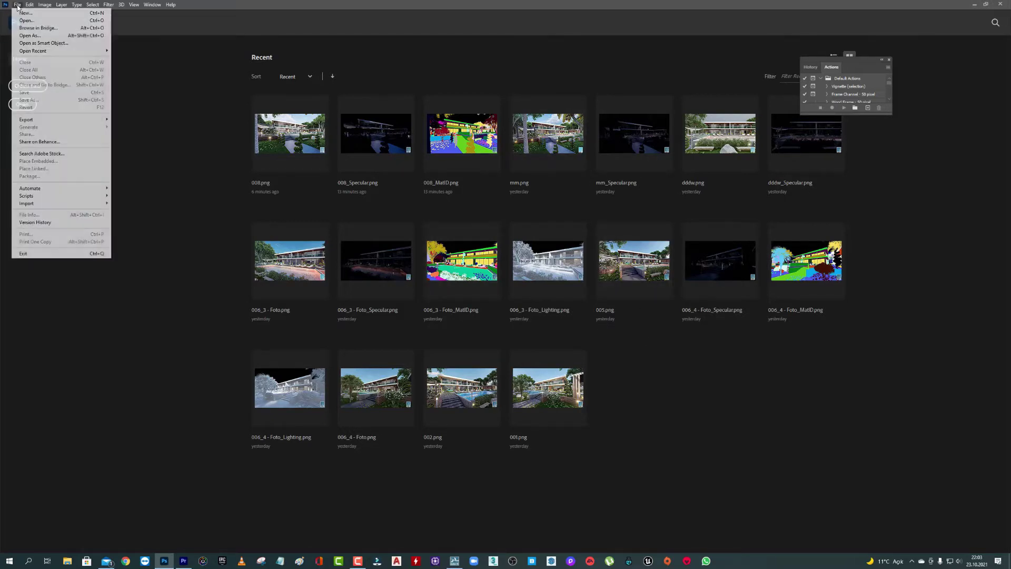
{"action": "left_click", "coordinate": [22, 21]}
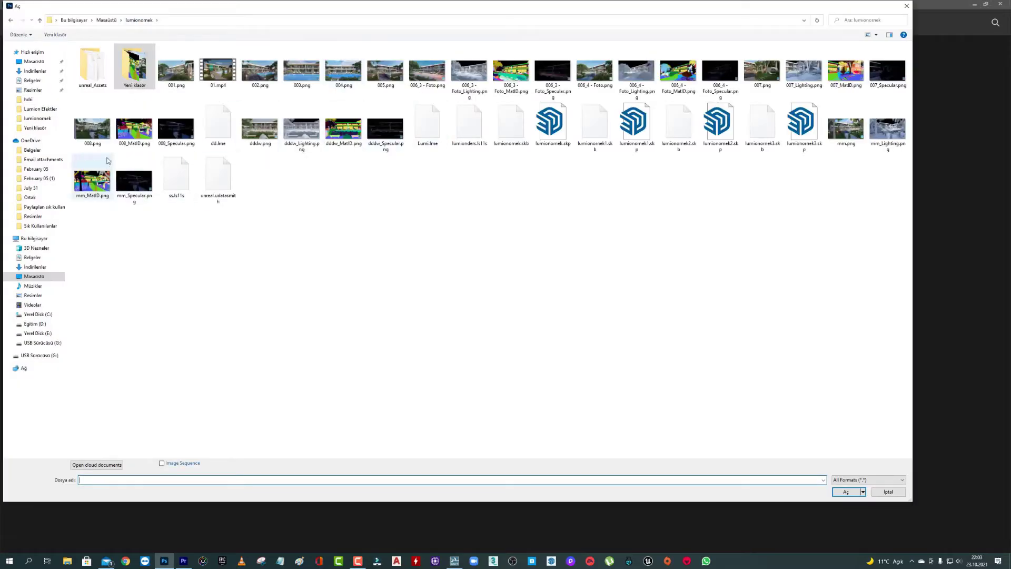
{"action": "left_click", "coordinate": [82, 141]}
{"action": "left_click", "coordinate": [134, 138], "text": "ctrl"}
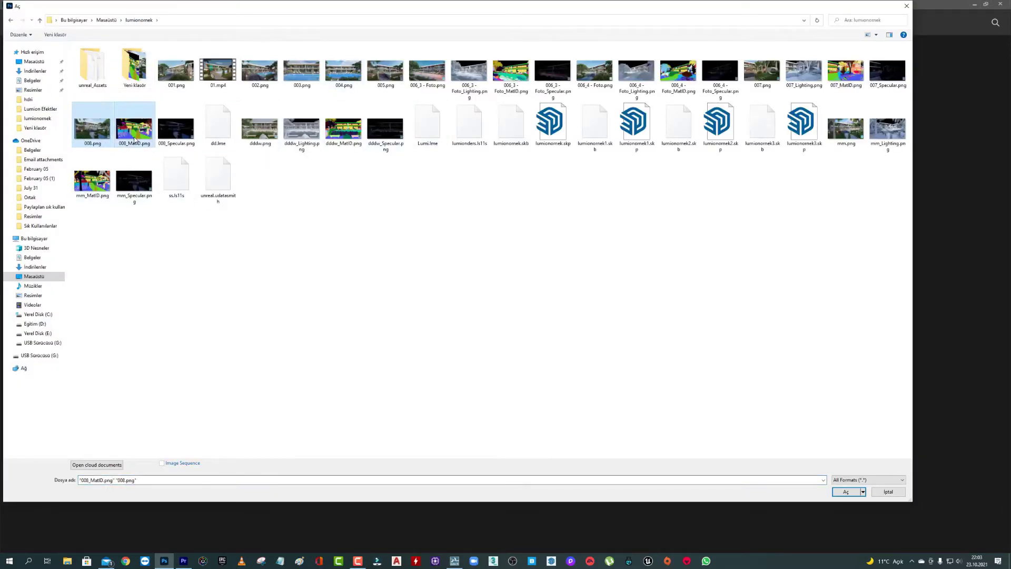
{"action": "left_click", "coordinate": [177, 140], "text": "ctrl"}
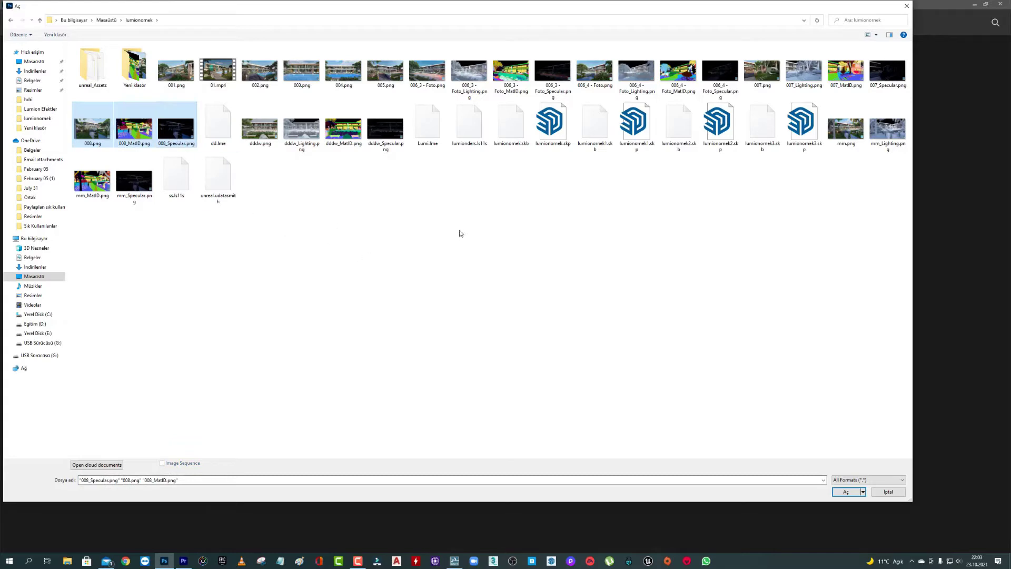
{"action": "left_click", "coordinate": [847, 492]}
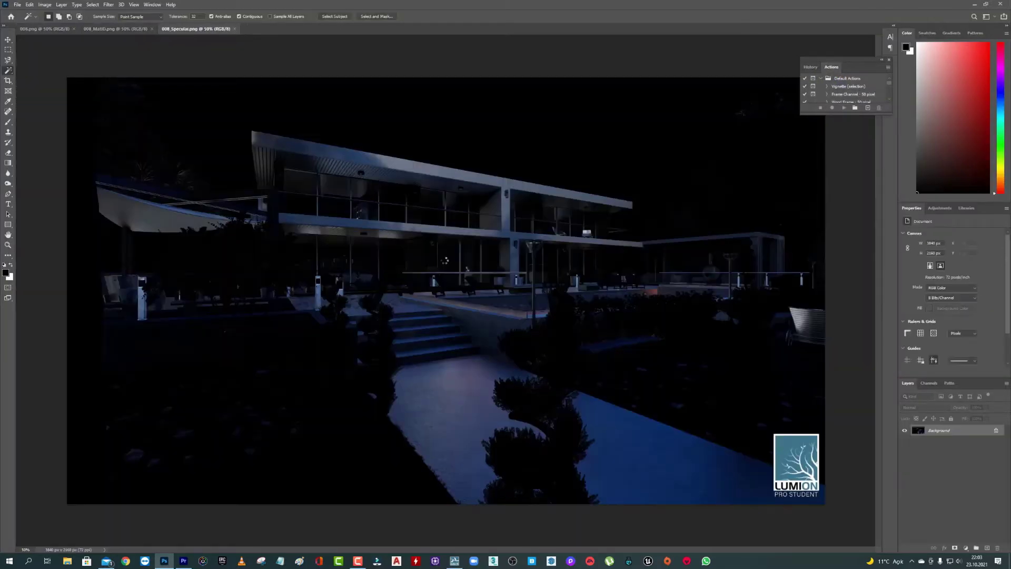
Review the 008 and 008_MatID renders, test a Magic Wand lawn selection, then deselect.
{"action": "left_click", "coordinate": [53, 29]}
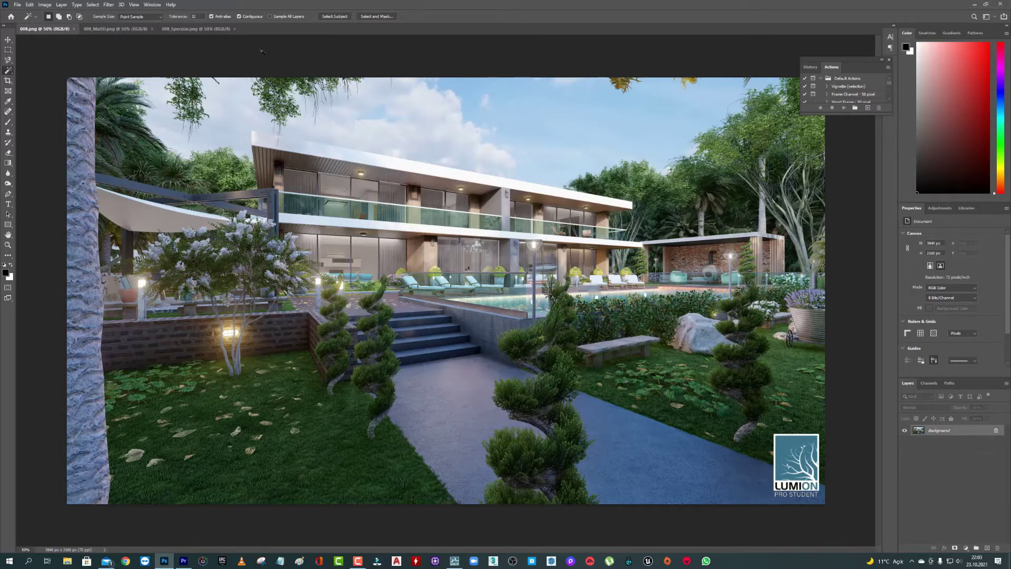
{"action": "left_click", "coordinate": [113, 29]}
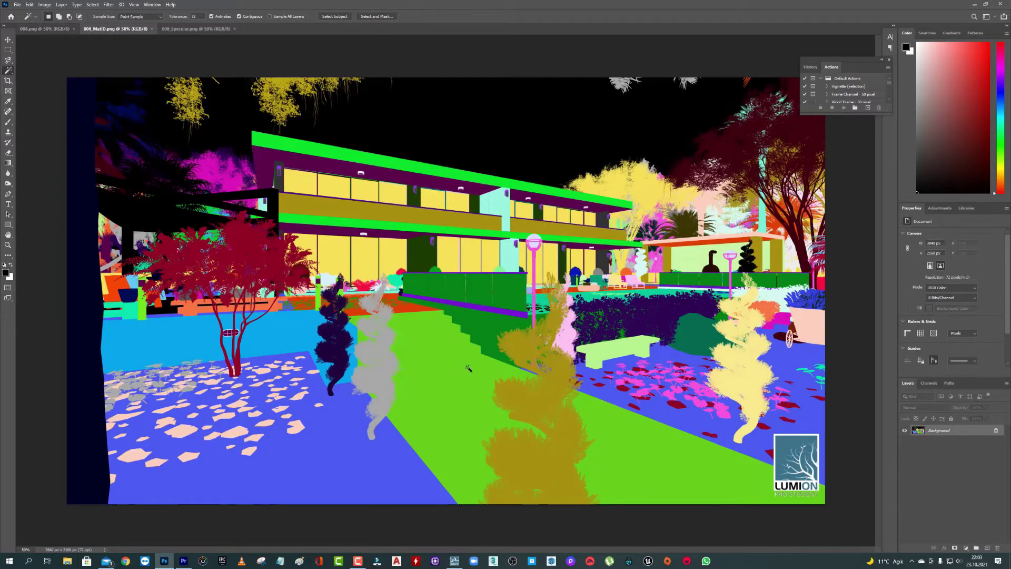
{"action": "left_click", "coordinate": [437, 337]}
{"action": "key", "text": "ctrl+d"}
Close the Discover panel, return to 008_Specular and pick the Move tool.
{"action": "key", "text": "ctrl+f"}
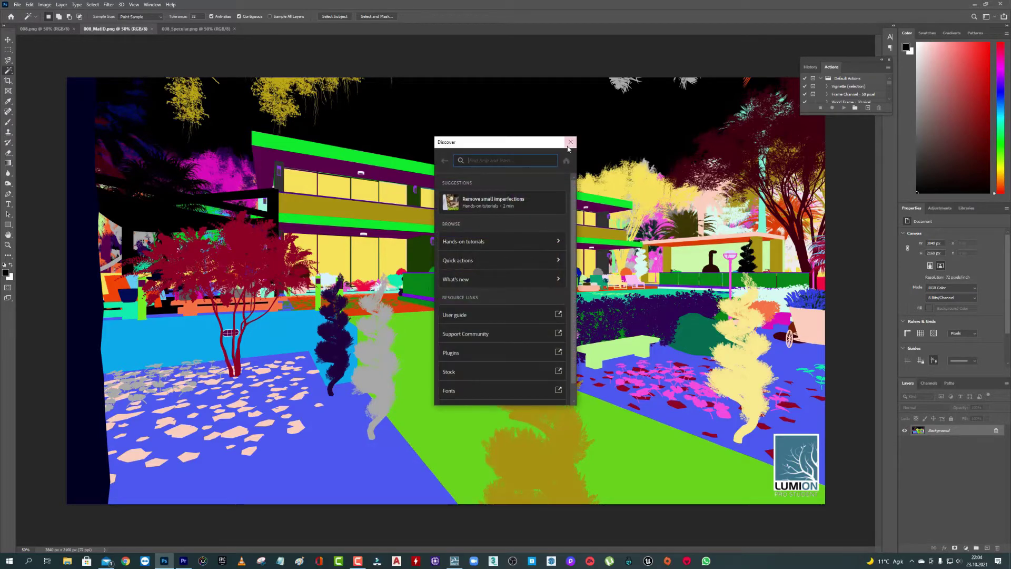
{"action": "left_click", "coordinate": [571, 141]}
{"action": "left_click", "coordinate": [196, 28]}
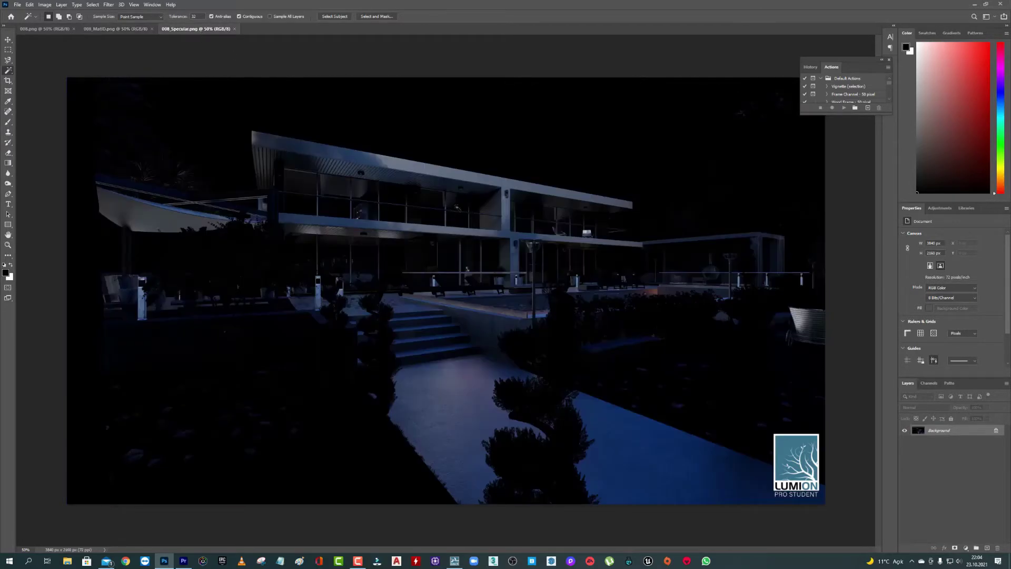
{"action": "left_click", "coordinate": [8, 40]}
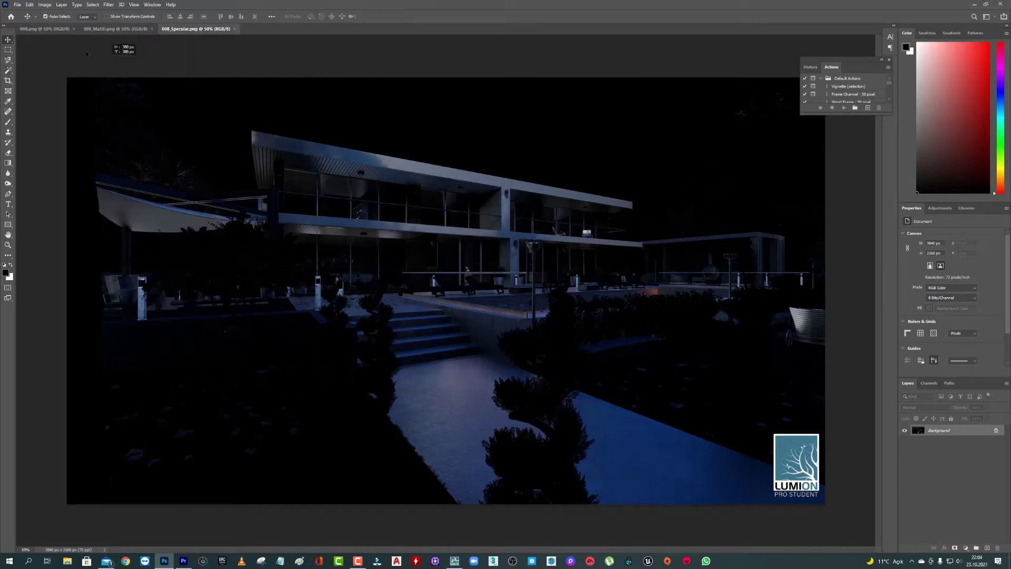
Paste the specular render into 008.png as Layer 1 with Screen blend mode.
{"action": "left_click", "coordinate": [58, 29]}
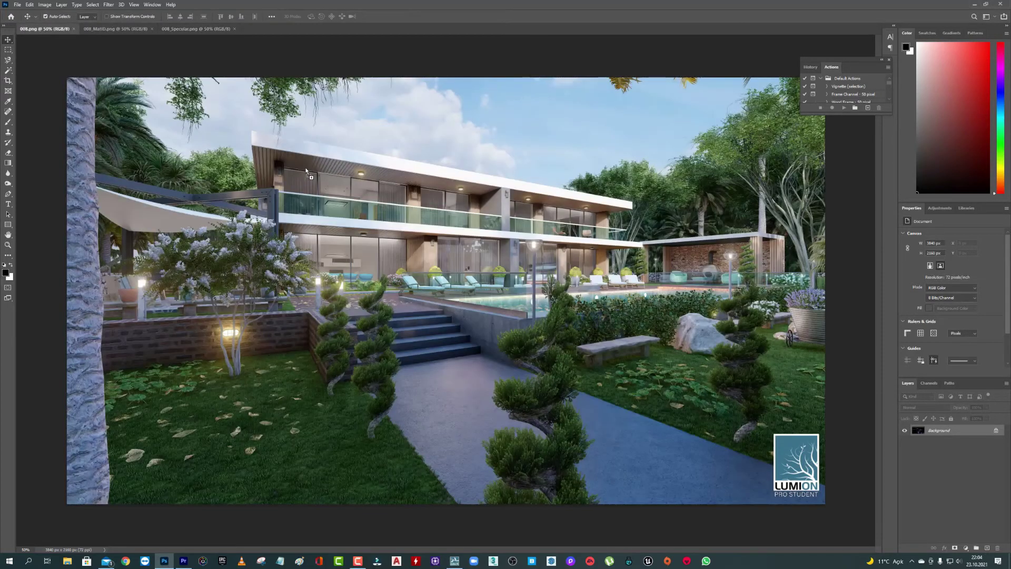
{"action": "key", "text": "ctrl+v"}
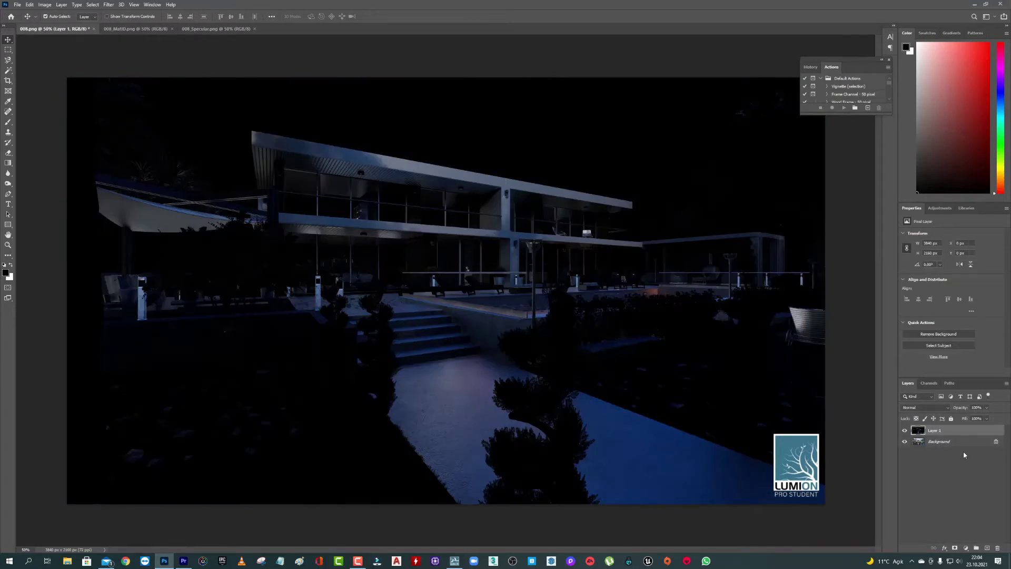
{"action": "left_click", "coordinate": [915, 408]}
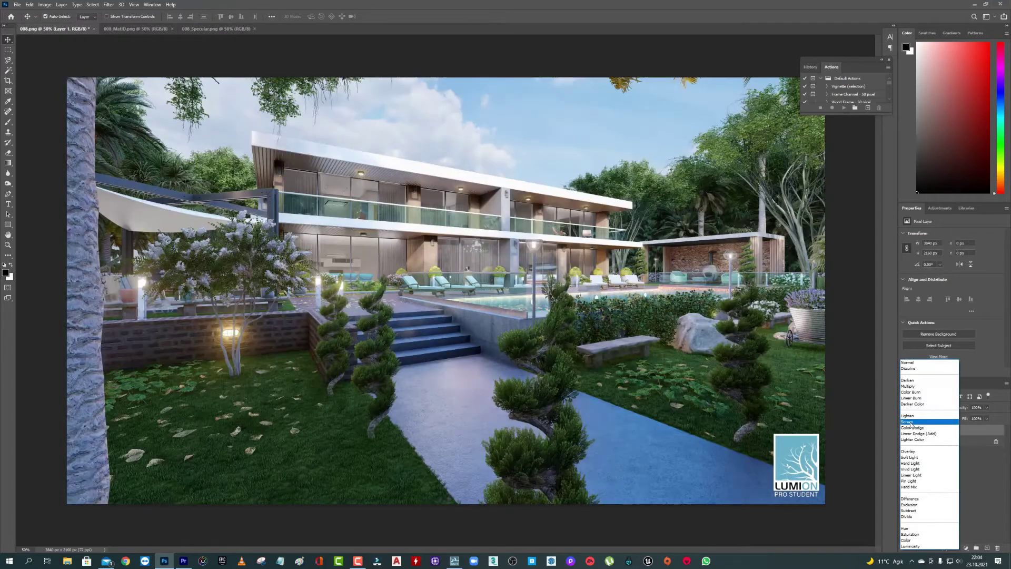
{"action": "left_click", "coordinate": [912, 422]}
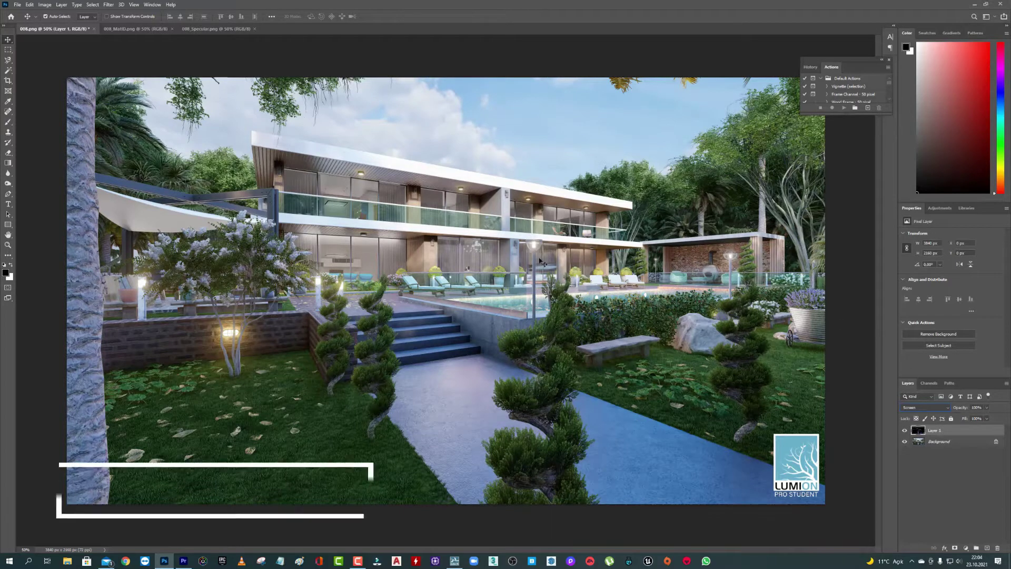
Toggle Layer 1's visibility repeatedly to compare the Screen blend.
{"action": "left_click", "coordinate": [905, 431]}
{"action": "left_click", "coordinate": [905, 430]}
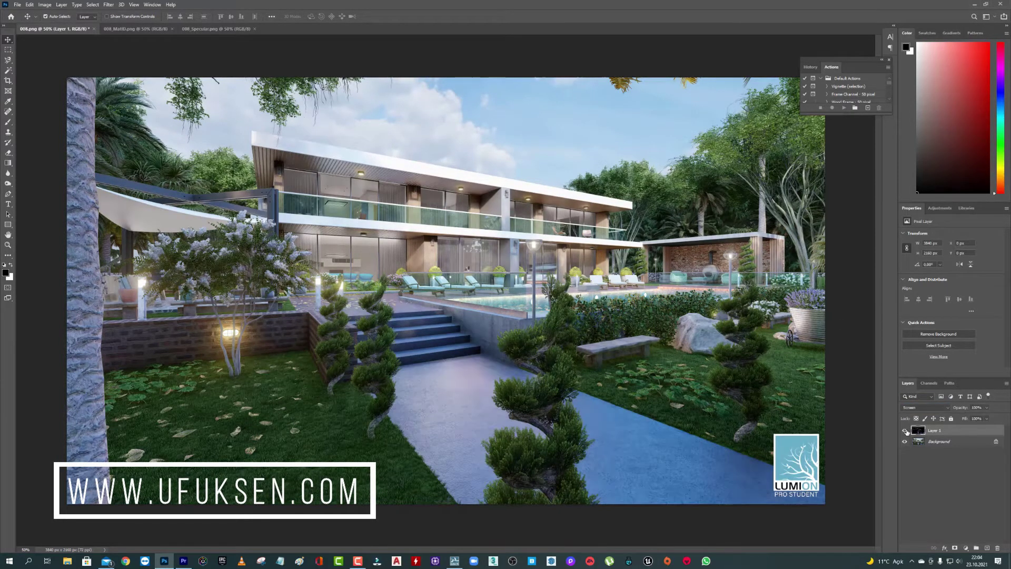
{"action": "left_click", "coordinate": [905, 430]}
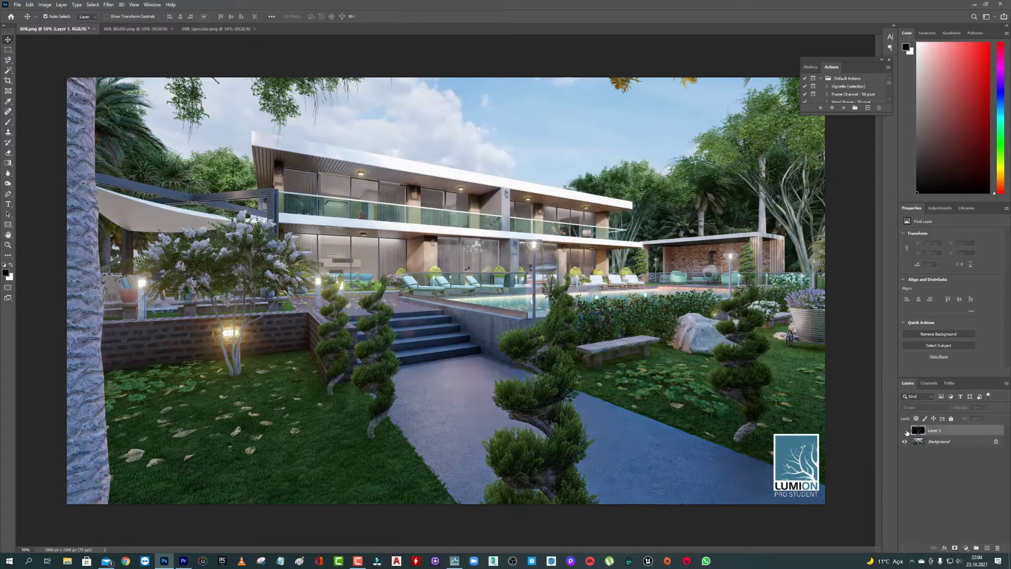
{"action": "left_click", "coordinate": [905, 431]}
{"action": "left_click", "coordinate": [905, 430]}
{"action": "left_click", "coordinate": [905, 431]}
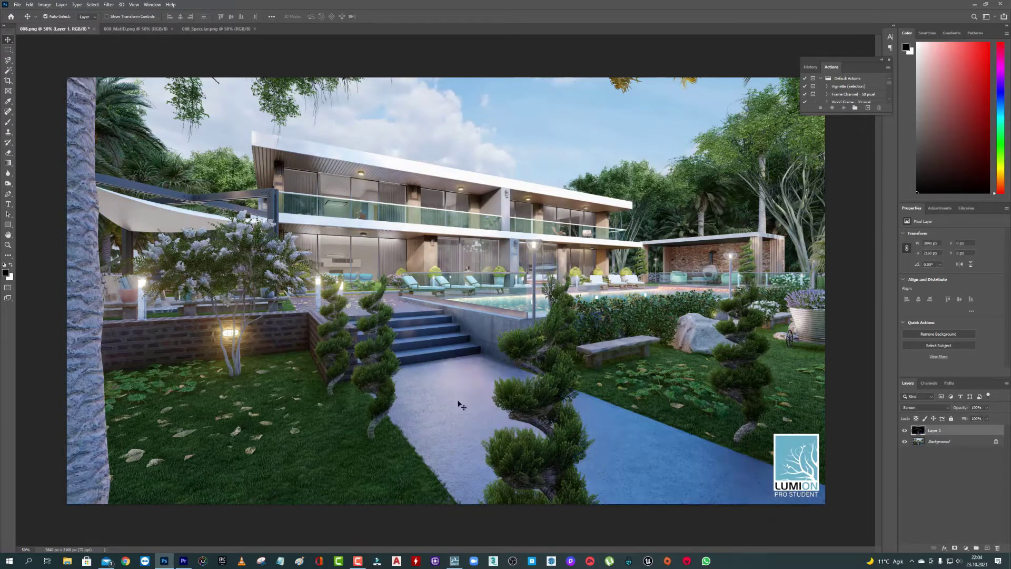
{"action": "left_click", "coordinate": [904, 431]}
{"action": "left_click", "coordinate": [904, 431]}
{"action": "left_click", "coordinate": [904, 430]}
Set Layer 1 opacity to 50% and convert the Background into Layer 0.
{"action": "type", "text": "50"}
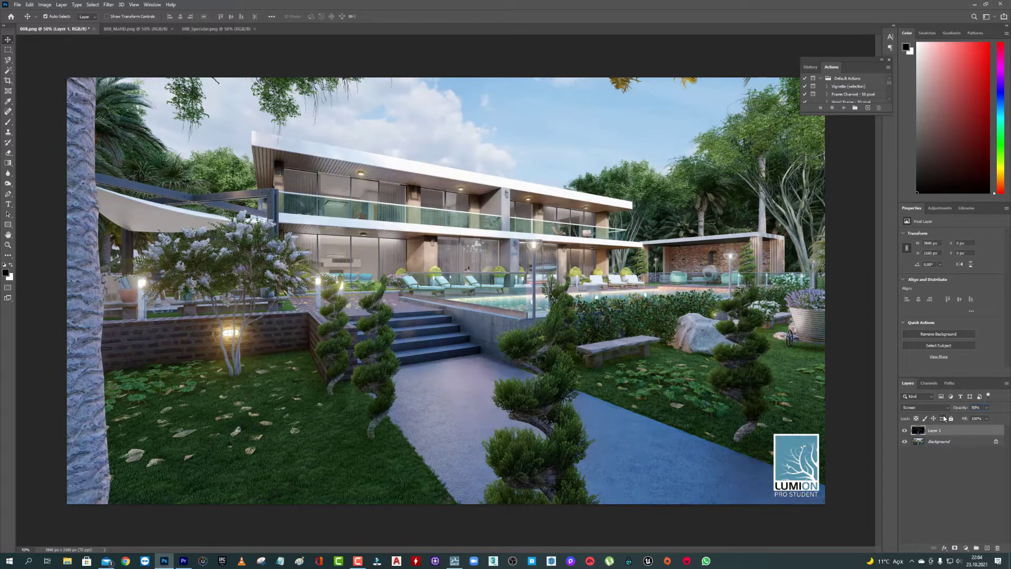
{"action": "left_click", "coordinate": [904, 432]}
{"action": "left_click", "coordinate": [904, 431]}
{"action": "double_click", "coordinate": [947, 444]}
{"action": "left_click", "coordinate": [569, 172]}
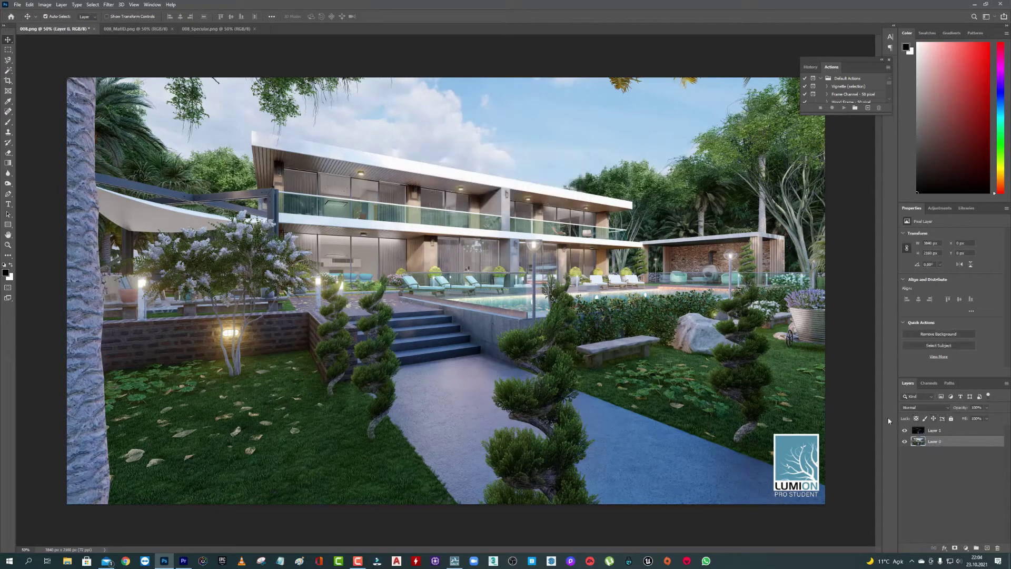
Copy the MatID map into 008.png as Layer 2 at the top of the stack.
{"action": "left_click", "coordinate": [136, 29]}
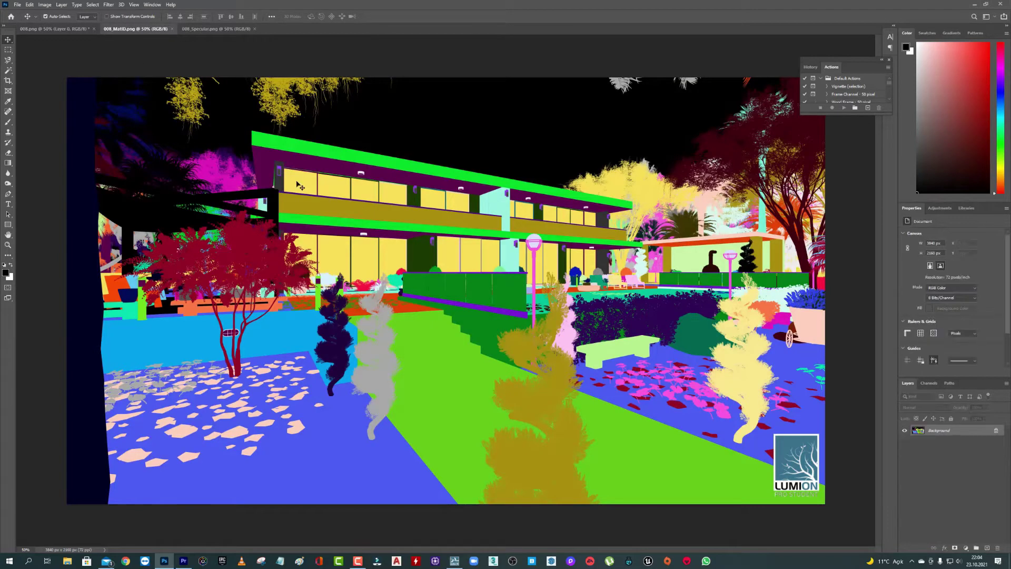
{"action": "mouse_move", "coordinate": [302, 184]}
{"action": "left_mouse_down"}
{"action": "mouse_move", "coordinate": [37, 47]}
{"action": "mouse_move", "coordinate": [396, 242]}
{"action": "left_mouse_up"}
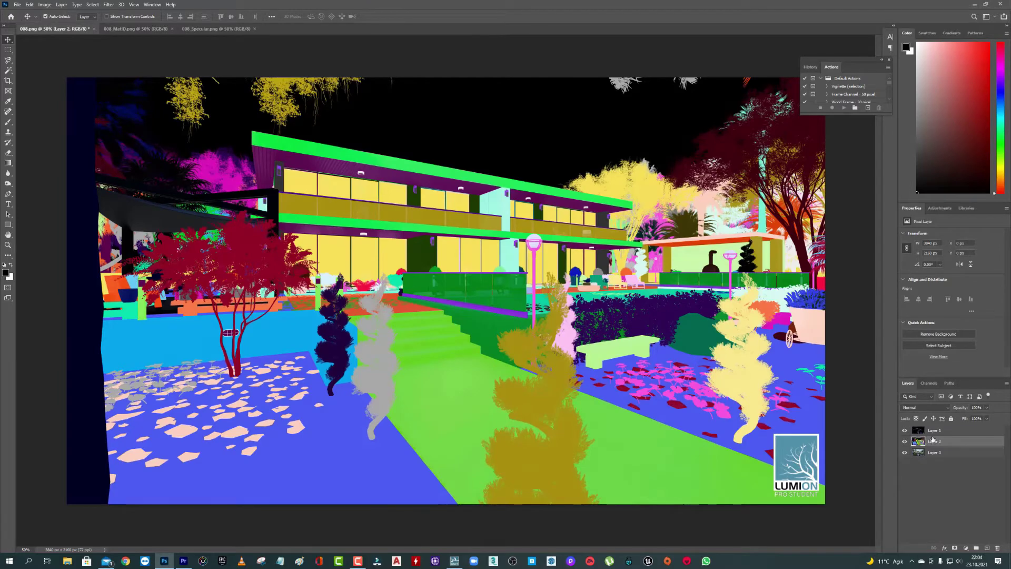
{"action": "left_click_drag", "start_coordinate": [940, 442], "coordinate": [928, 435]}
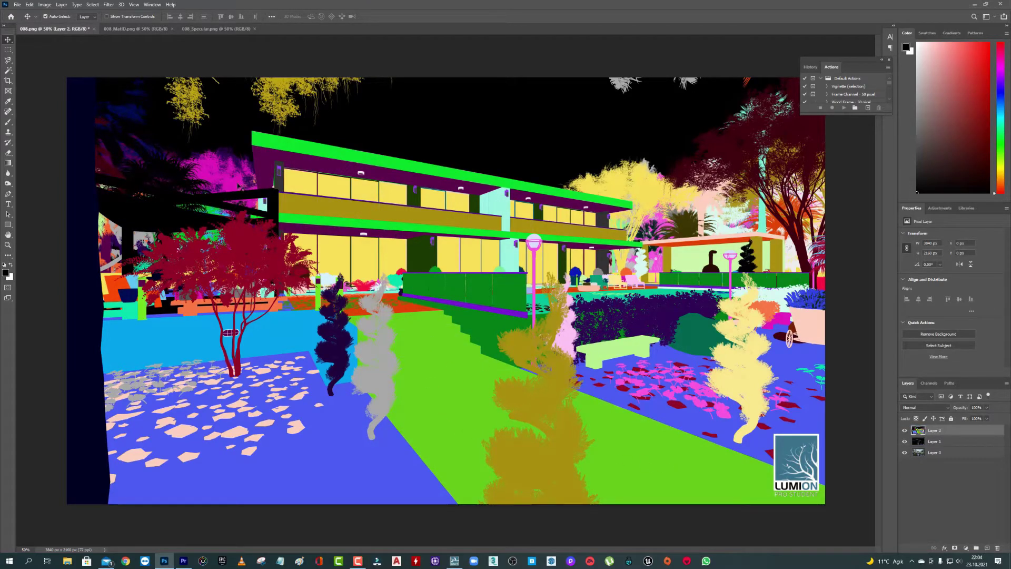
Magic Wand the green walkway, grow the selection, select Layer 0 and hide Layer 2.
{"action": "left_click", "coordinate": [8, 70]}
{"action": "left_click", "coordinate": [453, 405]}
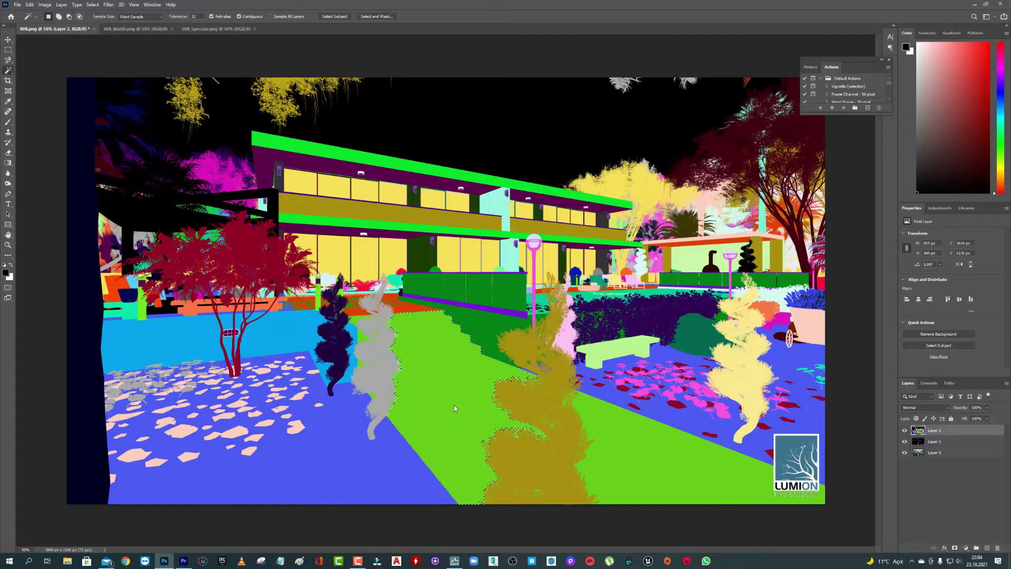
{"action": "left_click", "coordinate": [108, 4]}
{"action": "mouse_move", "coordinate": [93, 4]}
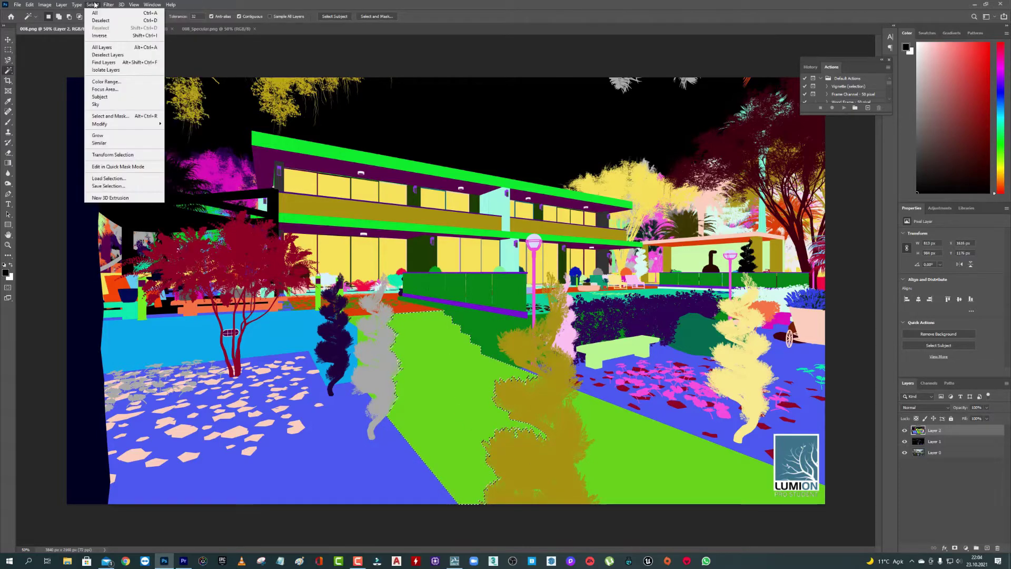
{"action": "left_click", "coordinate": [92, 137]}
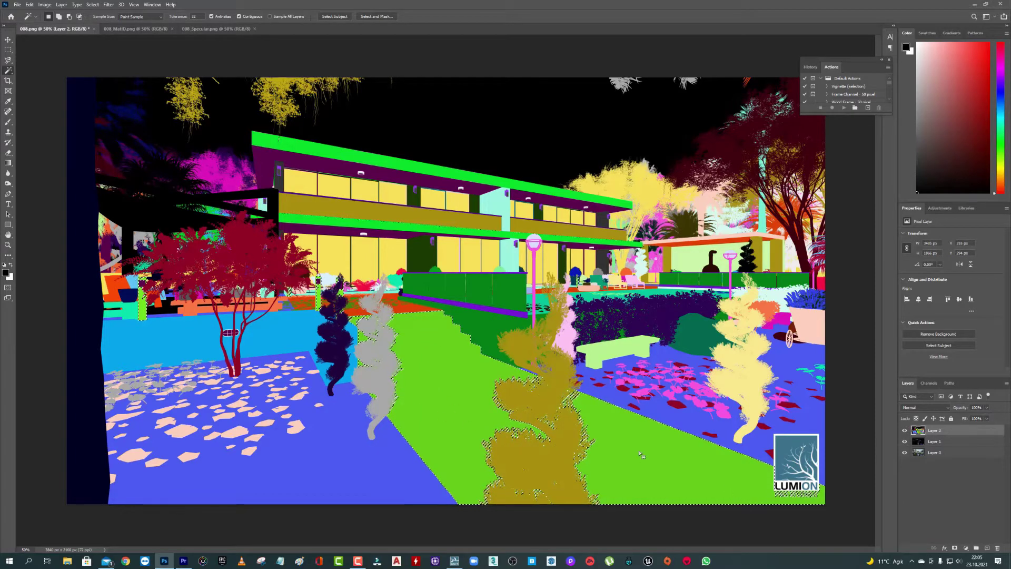
{"action": "left_click", "coordinate": [937, 452]}
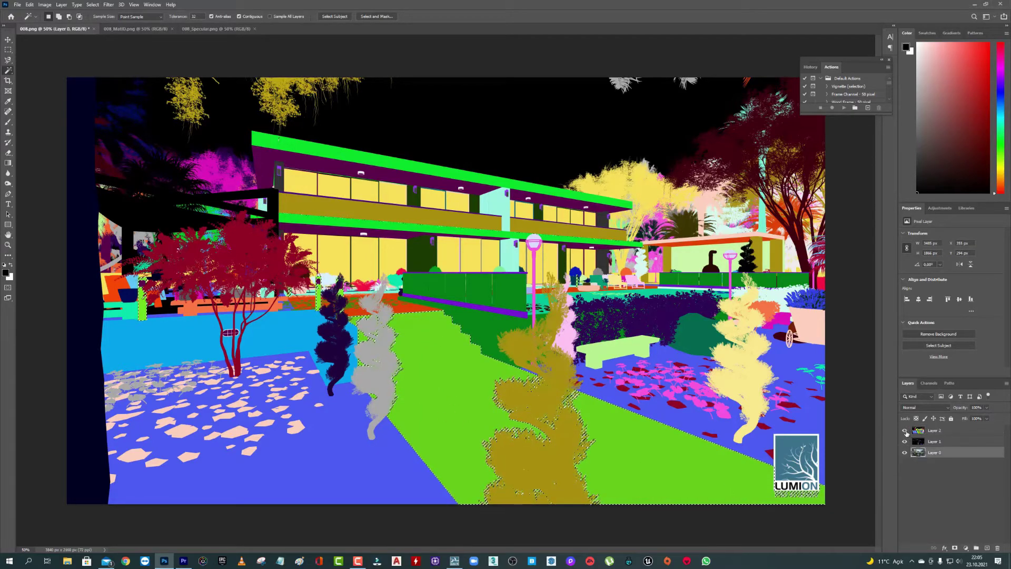
{"action": "left_click", "coordinate": [905, 431]}
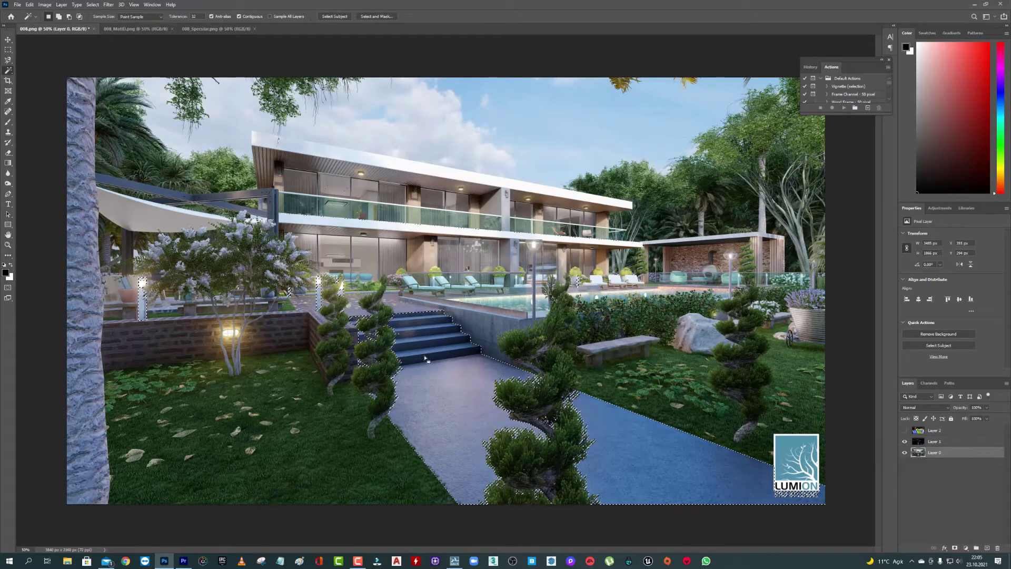
Try brightening the selection's midtones in Levels, then cancel.
{"action": "key", "text": "ctrl+l"}
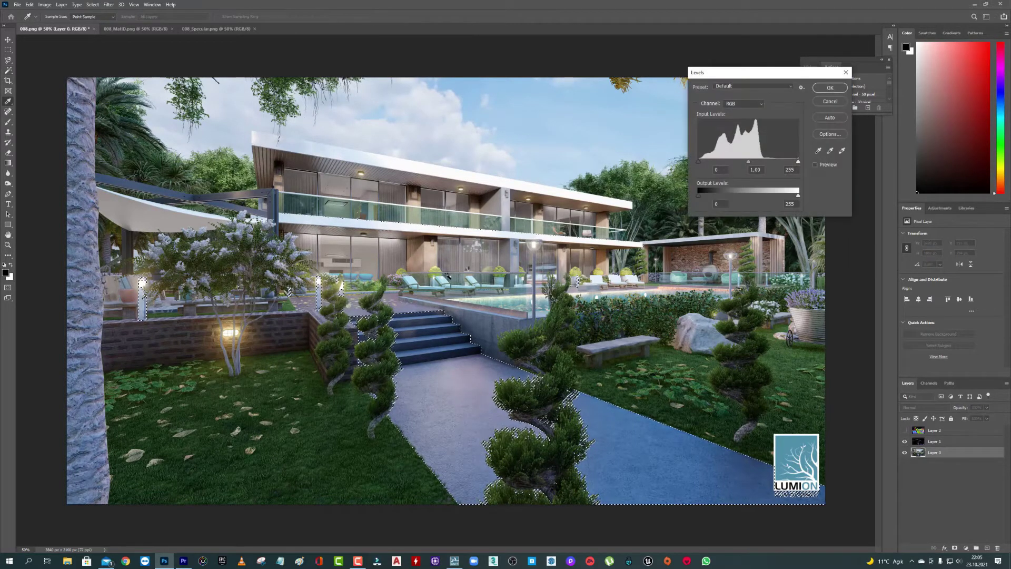
{"action": "left_click_drag", "start_coordinate": [739, 73], "coordinate": [696, 79]}
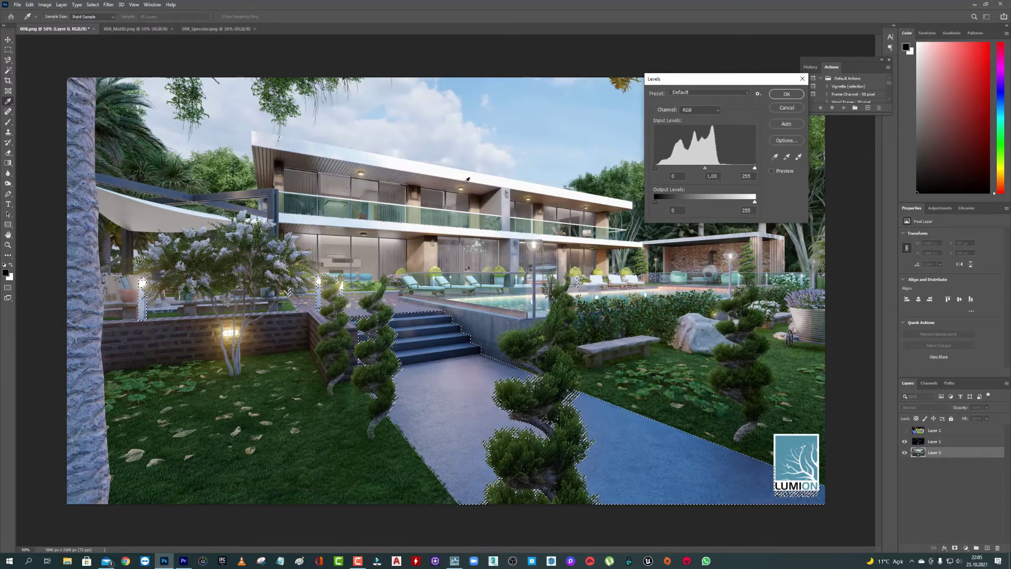
{"action": "left_click_drag", "start_coordinate": [705, 169], "coordinate": [703, 171]}
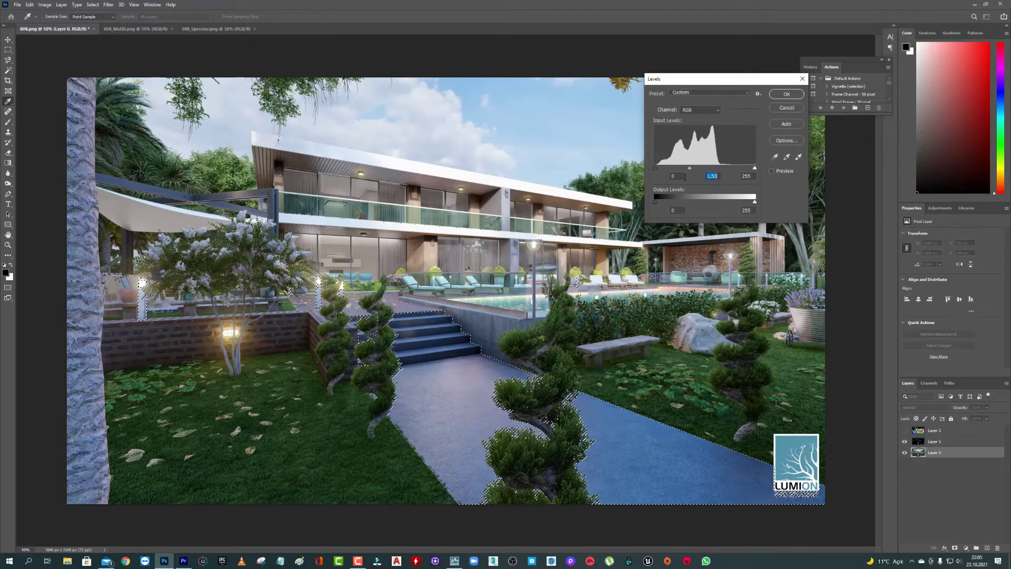
{"action": "left_click", "coordinate": [787, 108]}
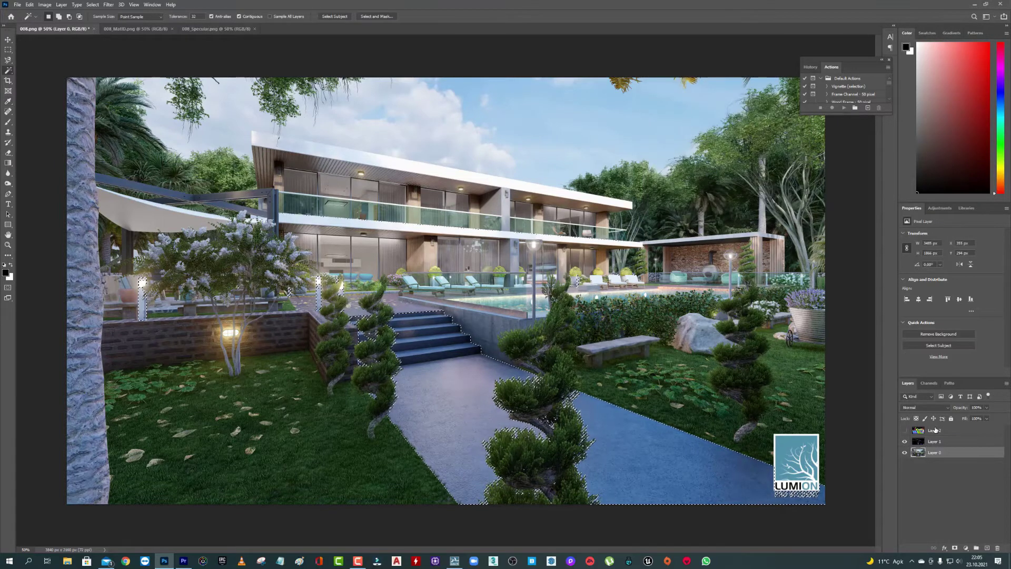
Merge Layer 0 and Layer 1, and copy the walkway selection to new Layer 3.
{"action": "left_click", "coordinate": [935, 441], "text": "shift"}
{"action": "right_click", "coordinate": [934, 442]}
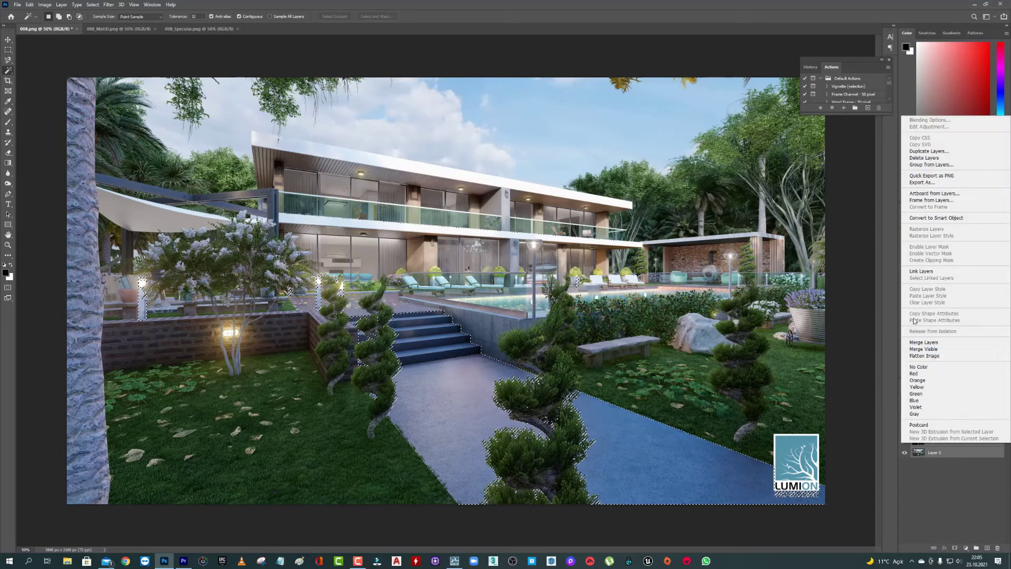
{"action": "left_click", "coordinate": [924, 343]}
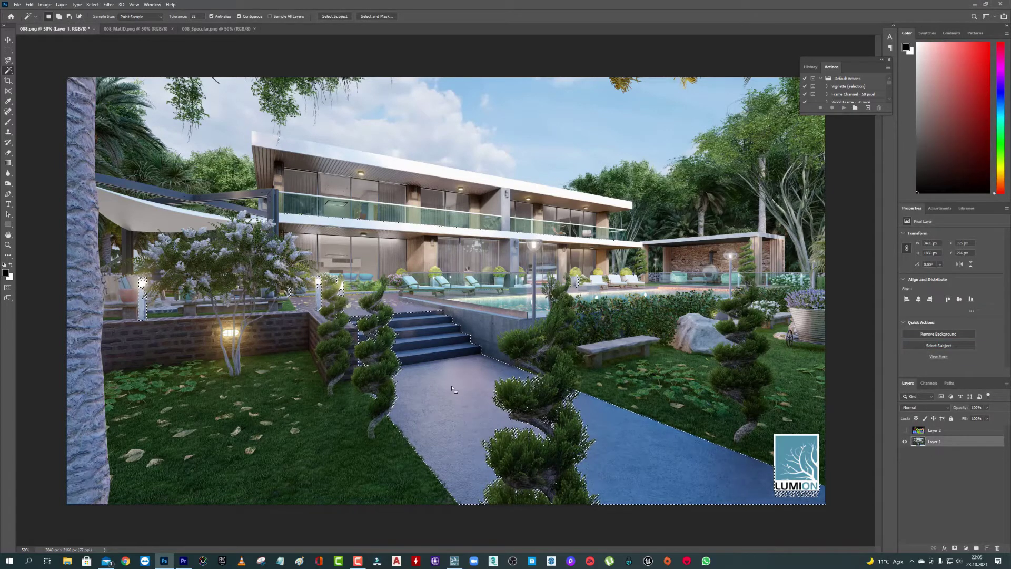
{"action": "key", "text": "ctrl+j"}
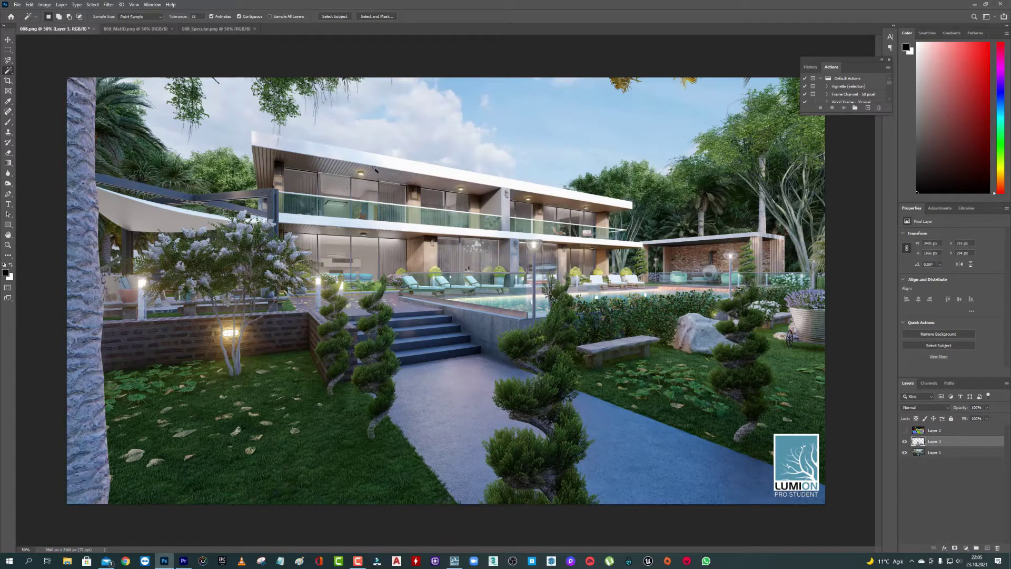
Test Levels on Layer 3 with raised midtones and black input 20, then cancel.
{"action": "key", "text": "ctrl+l"}
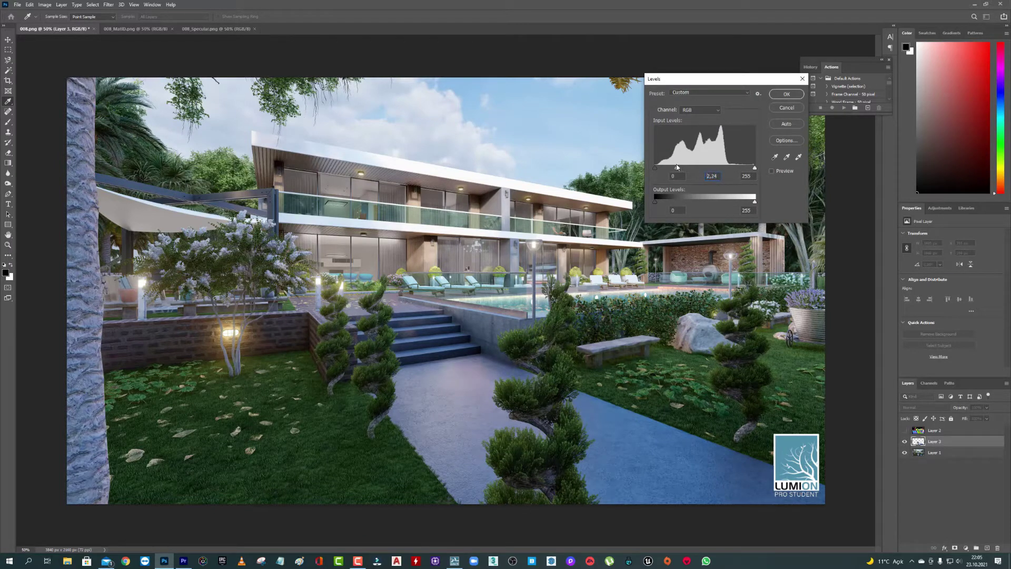
{"action": "left_click_drag", "start_coordinate": [677, 167], "coordinate": [723, 169]}
{"action": "key", "text": "Tab"}
{"action": "key", "text": "Down"}
{"action": "left_click", "coordinate": [674, 176]}
{"action": "key", "text": "Down"}
{"action": "key", "text": "Down"}
{"action": "left_click", "coordinate": [786, 107]}
{"action": "key", "text": "w"}
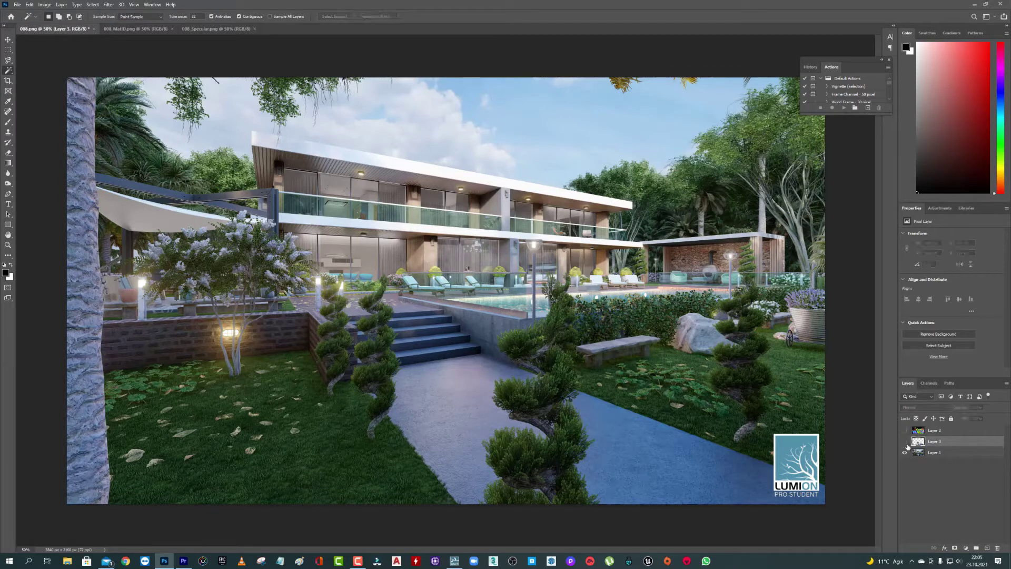
Check the walkway cut-out, then try Levels midtones 0.40 and white input 173, cancelling.
{"action": "double_click", "coordinate": [905, 452]}
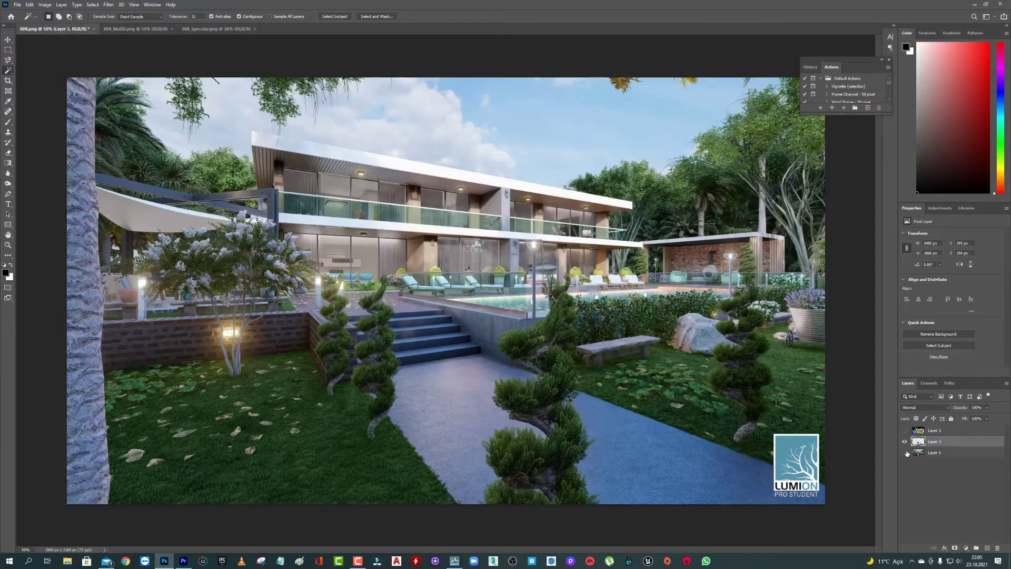
{"action": "left_click", "coordinate": [905, 453]}
{"action": "key", "text": "ctrl+l"}
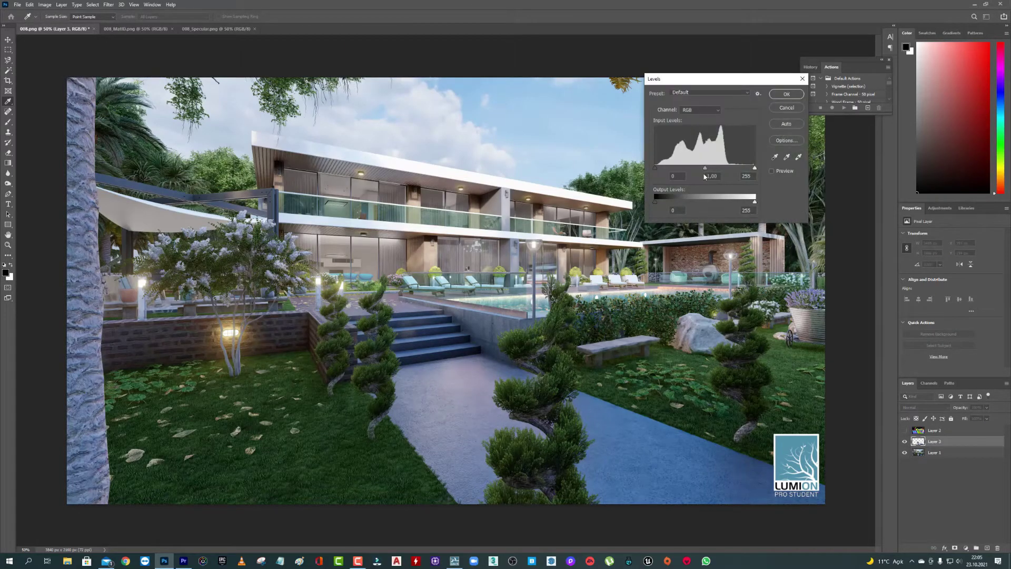
{"action": "left_click", "coordinate": [704, 177]}
{"action": "key", "text": "shift+Down"}
{"action": "key", "text": "shift+Down"}
{"action": "key", "text": "shift+Down"}
{"action": "left_click_drag", "start_coordinate": [755, 168], "coordinate": [722, 168]}
{"action": "left_click", "coordinate": [786, 107]}
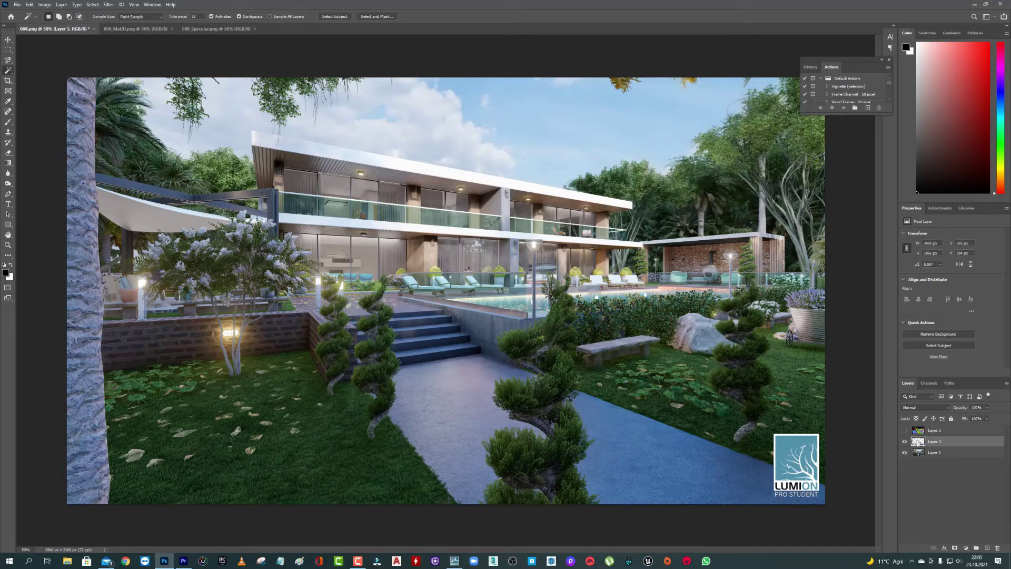
Try slightly brightening Layer 1's midtones in Levels, then close it.
{"action": "left_click", "coordinate": [929, 453]}
{"action": "key", "text": "ctrl+l"}
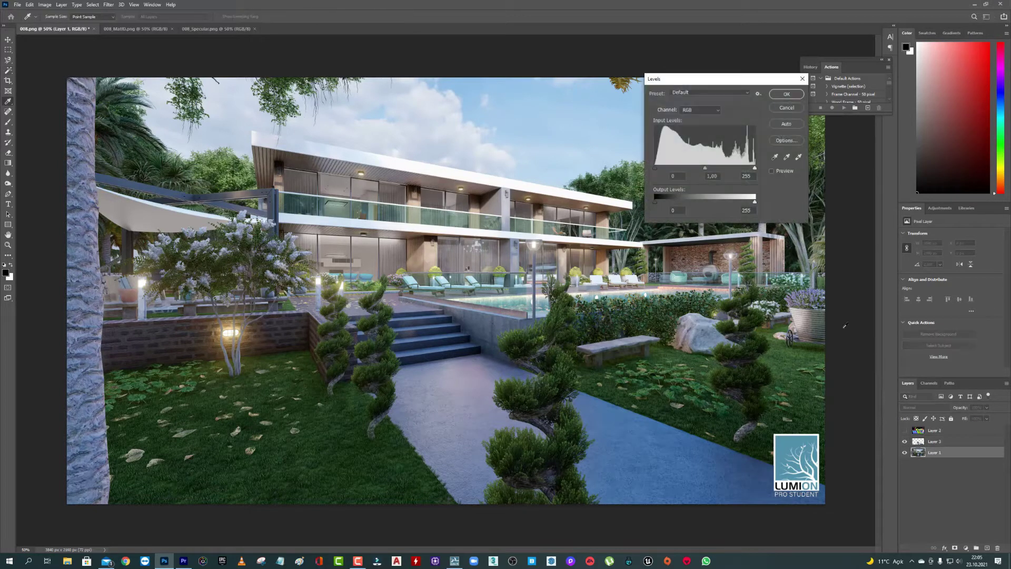
{"action": "left_click_drag", "start_coordinate": [698, 168], "coordinate": [658, 167]}
{"action": "left_click", "coordinate": [783, 108]}
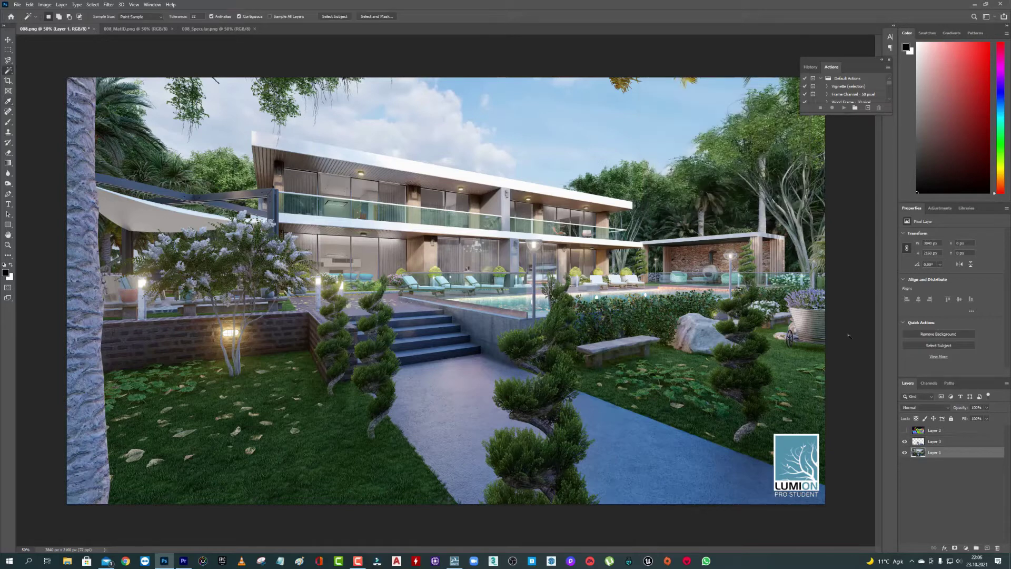
Test Levels on Layer 3 with midtones 1.29 and black input 0, then discard.
{"action": "left_click", "coordinate": [918, 442]}
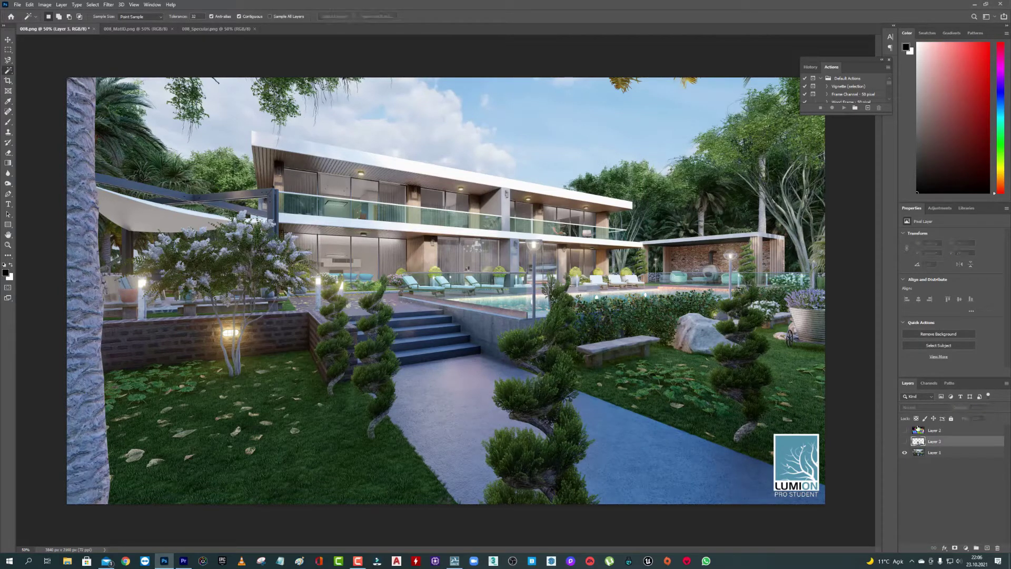
{"action": "left_click", "coordinate": [8, 40]}
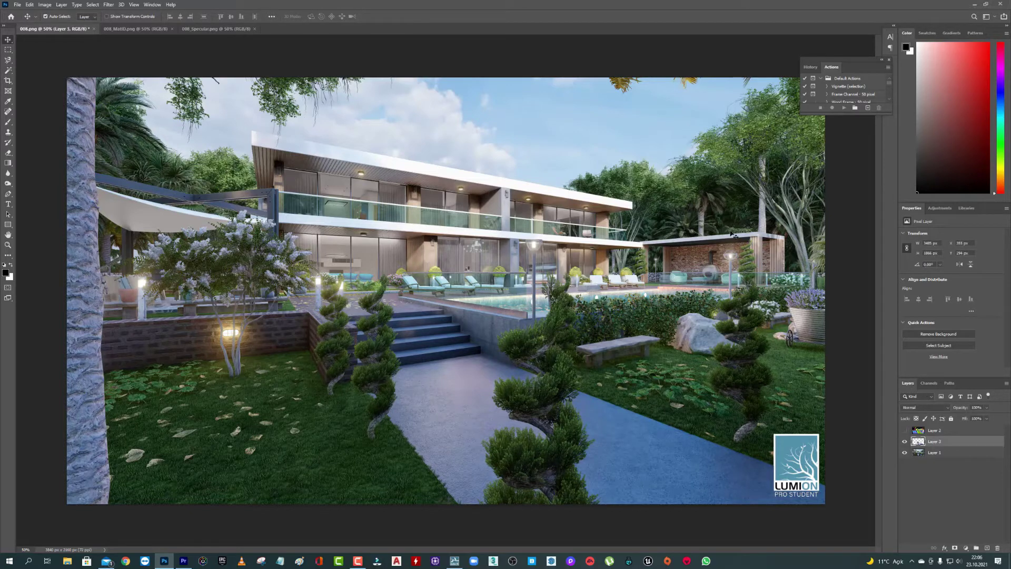
{"action": "left_click", "coordinate": [905, 441]}
{"action": "key", "text": "ctrl+l"}
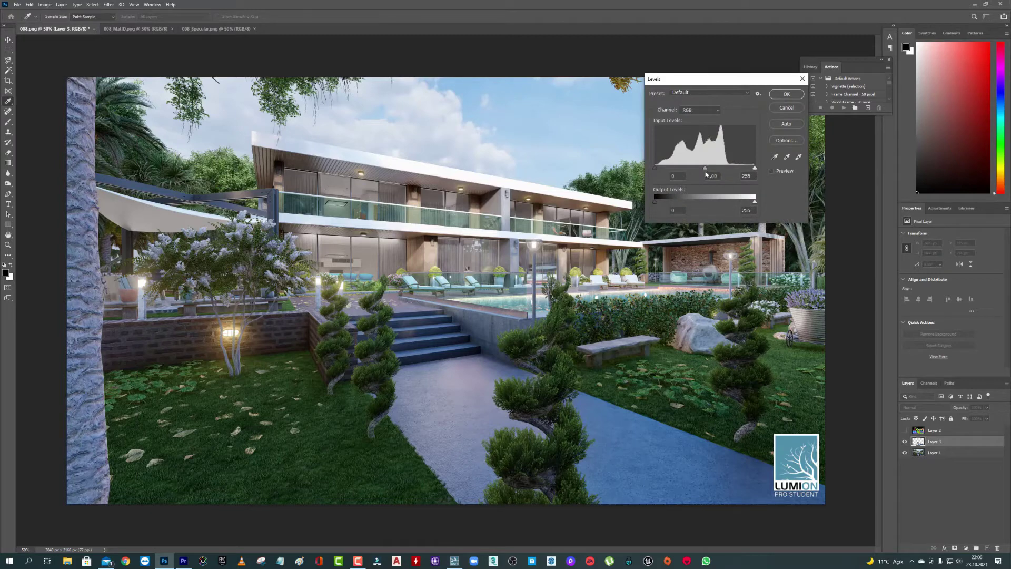
{"action": "left_click_drag", "start_coordinate": [705, 168], "coordinate": [669, 167]}
{"action": "key", "text": "ctrl+z"}
{"action": "left_click", "coordinate": [771, 171]}
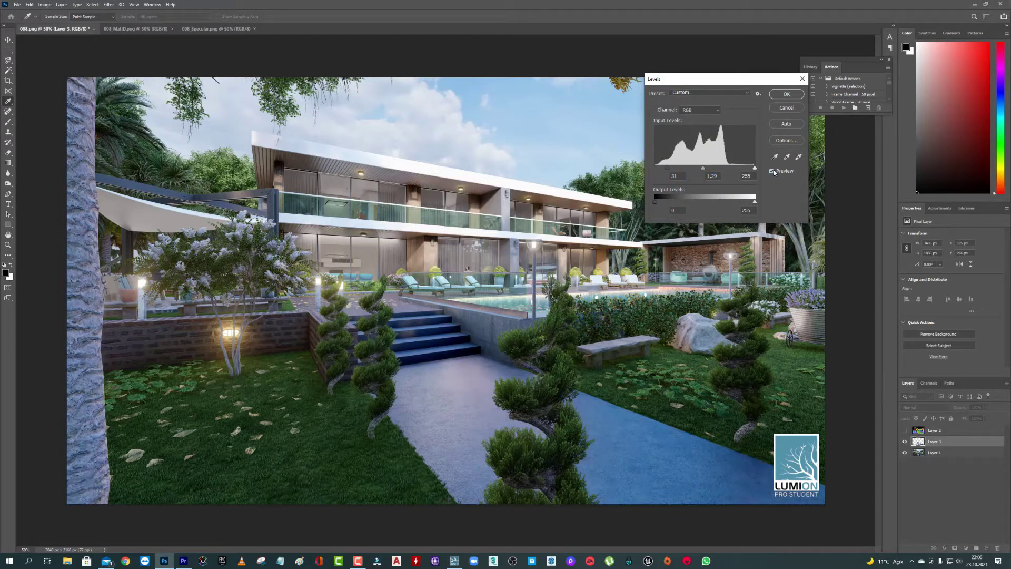
{"action": "left_click_drag", "start_coordinate": [667, 168], "coordinate": [655, 167]}
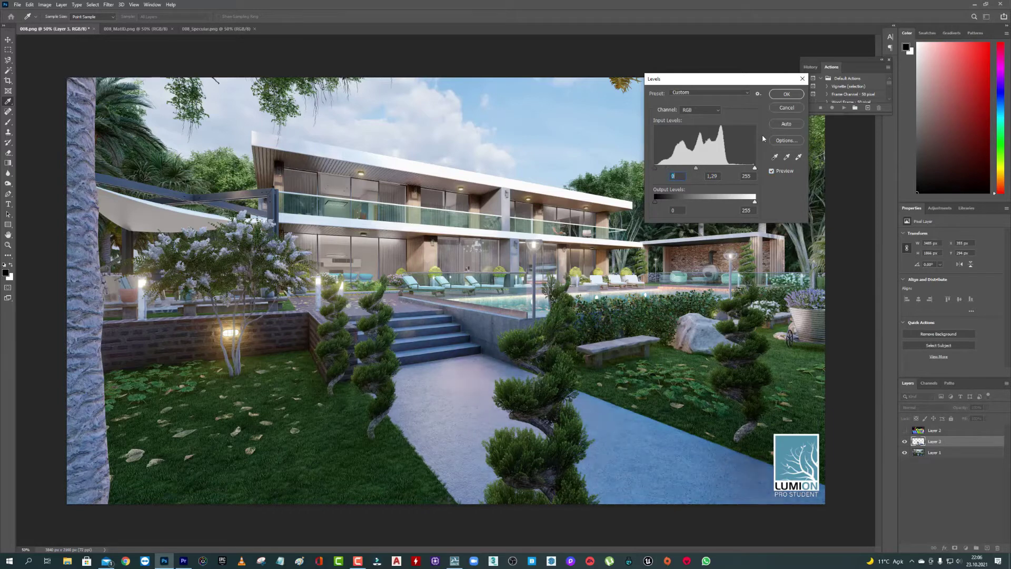
{"action": "left_click", "coordinate": [785, 108]}
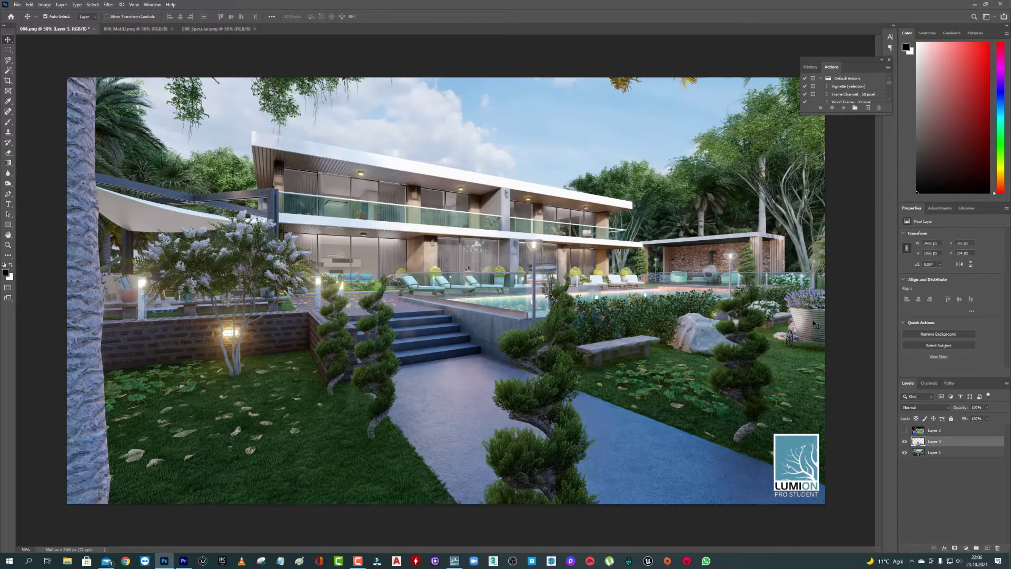
Try Levels midtones from 1.20 to about 0.85, cancel, then filter the Layers panel to adjustment layers.
{"action": "key", "text": "ctrl+l"}
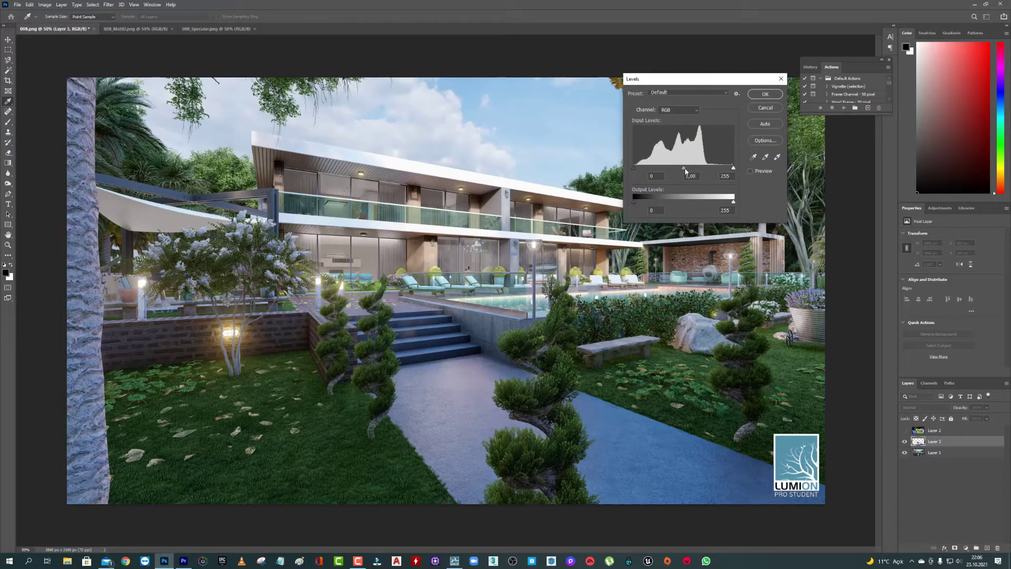
{"action": "left_click_drag", "start_coordinate": [685, 171], "coordinate": [677, 168]}
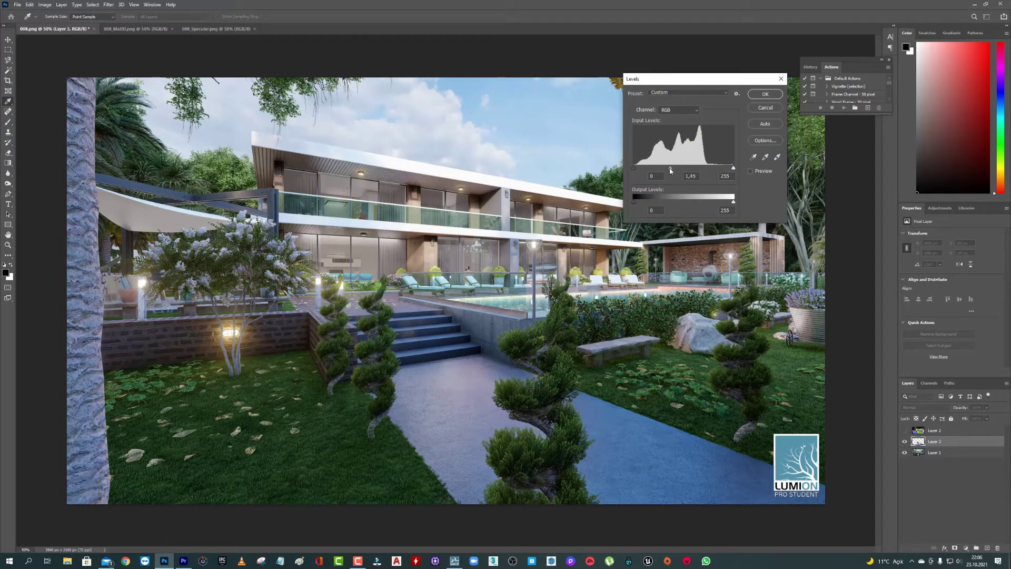
{"action": "left_click", "coordinate": [750, 171]}
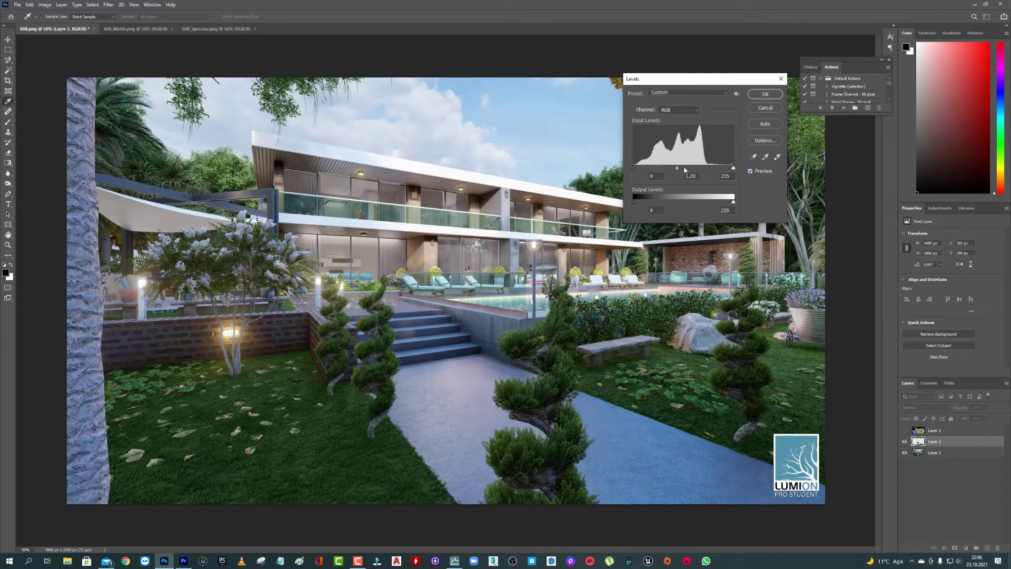
{"action": "left_click_drag", "start_coordinate": [674, 168], "coordinate": [689, 170]}
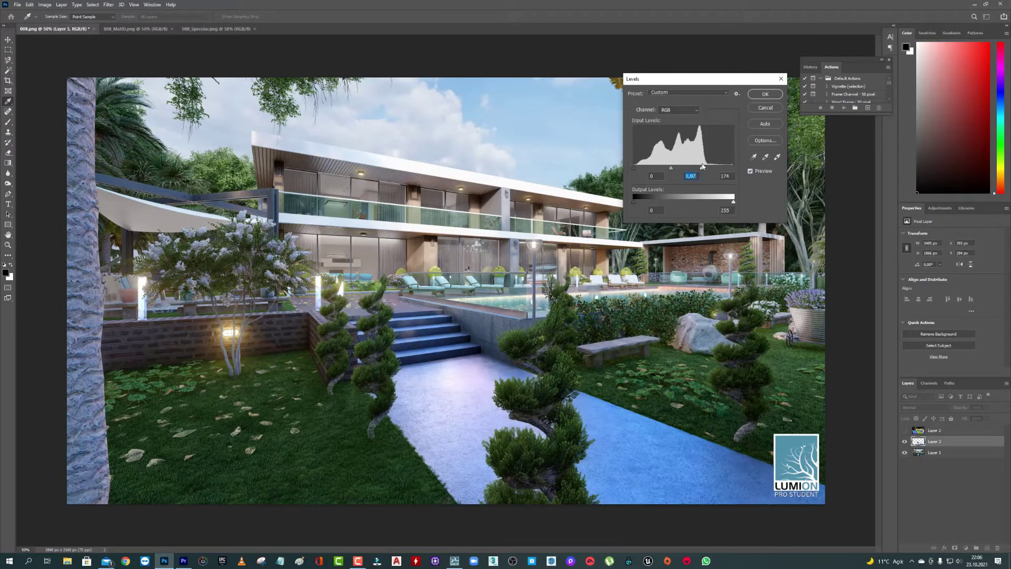
{"action": "key", "text": "Tab"}
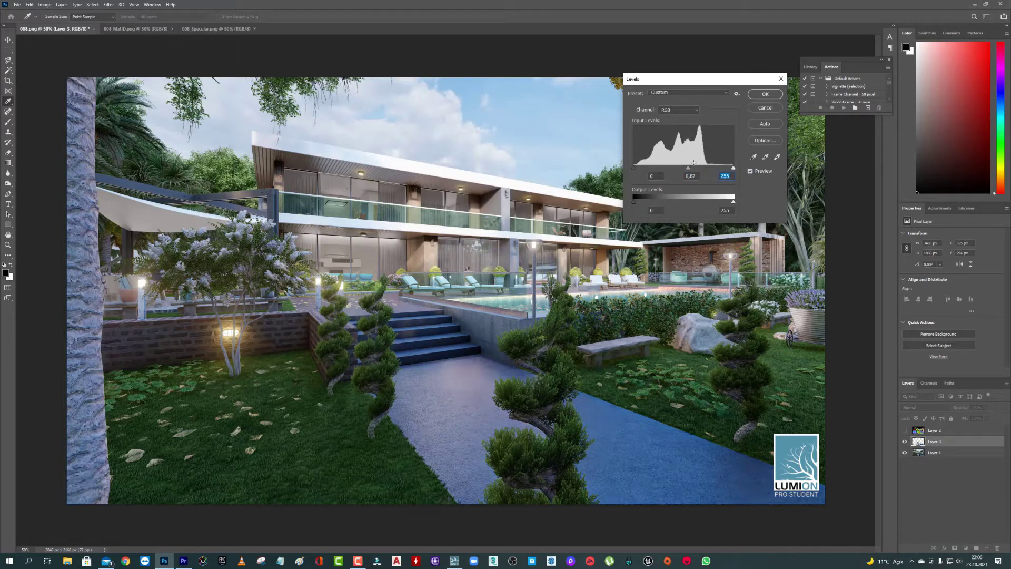
{"action": "left_click", "coordinate": [765, 108]}
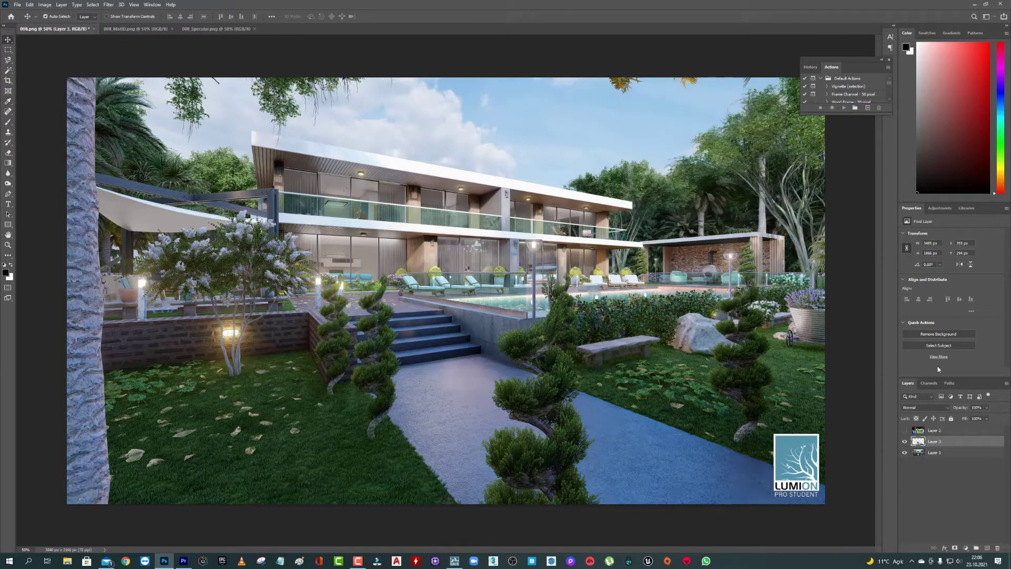
{"action": "left_click", "coordinate": [950, 397]}
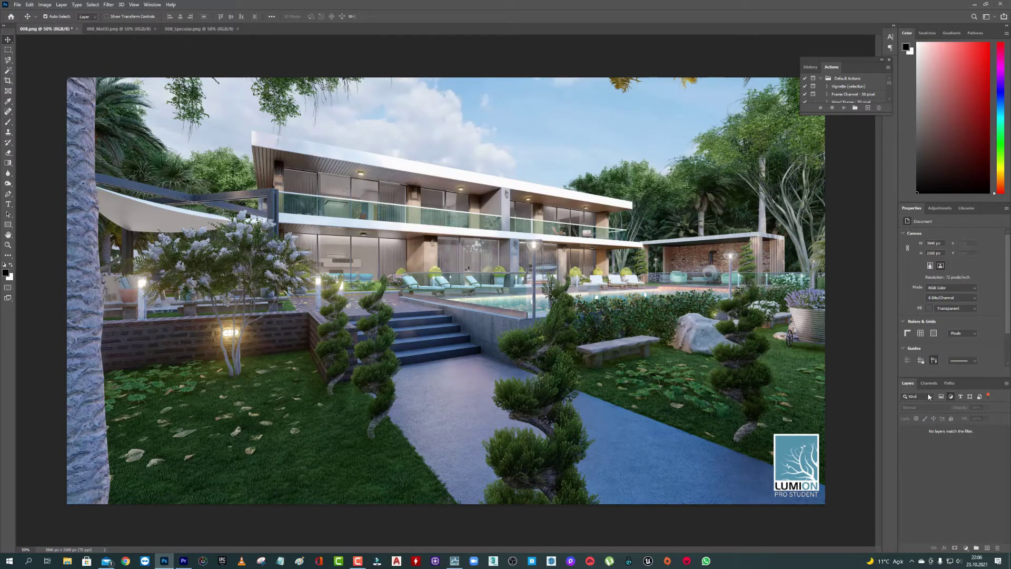
Add a Hue/Saturation adjustment clipped to Layer 3.
{"action": "left_click", "coordinate": [941, 398]}
{"action": "left_click", "coordinate": [939, 441]}
{"action": "left_click", "coordinate": [965, 547]}
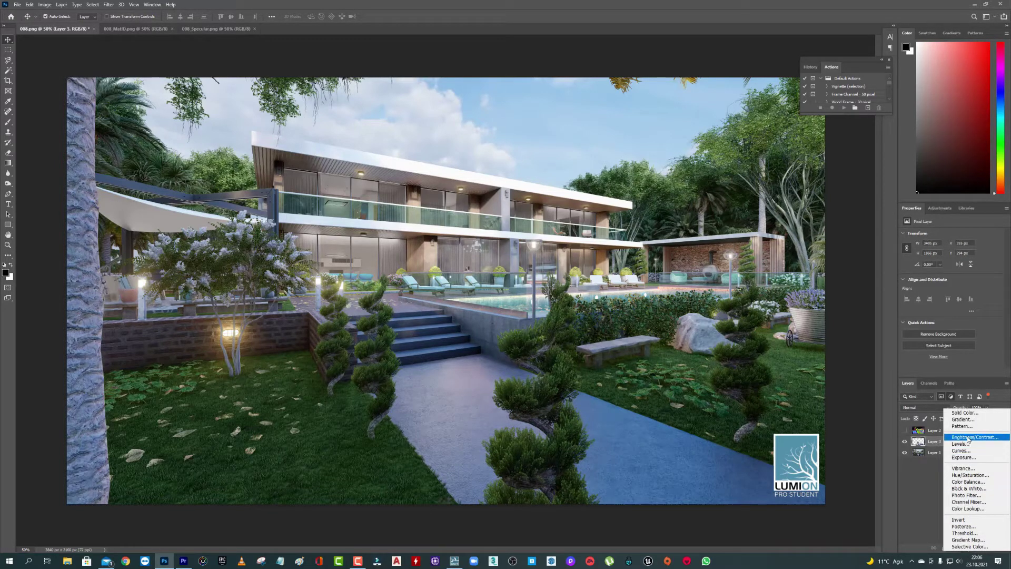
{"action": "left_click", "coordinate": [964, 474]}
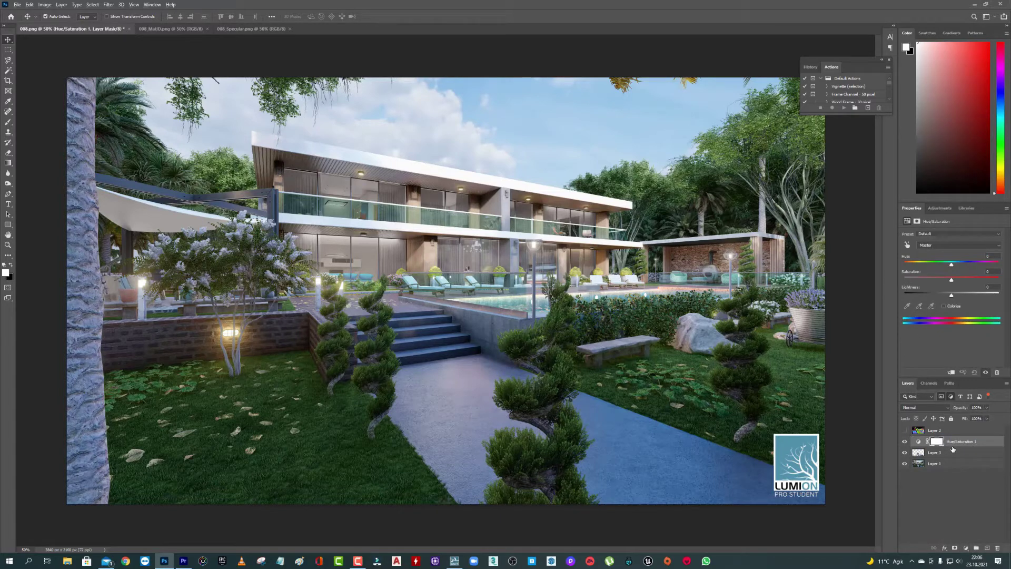
{"action": "left_click_drag", "start_coordinate": [952, 449], "coordinate": [949, 446]}
{"action": "left_click", "coordinate": [951, 445], "text": "alt"}
Shift the hue, colorize the walkway red, settle on the Cyanotype preset, then hide both layers.
{"action": "mouse_move", "coordinate": [951, 264]}
{"action": "left_mouse_down"}
{"action": "mouse_move", "coordinate": [934, 265]}
{"action": "mouse_move", "coordinate": [939, 281]}
{"action": "left_mouse_up"}
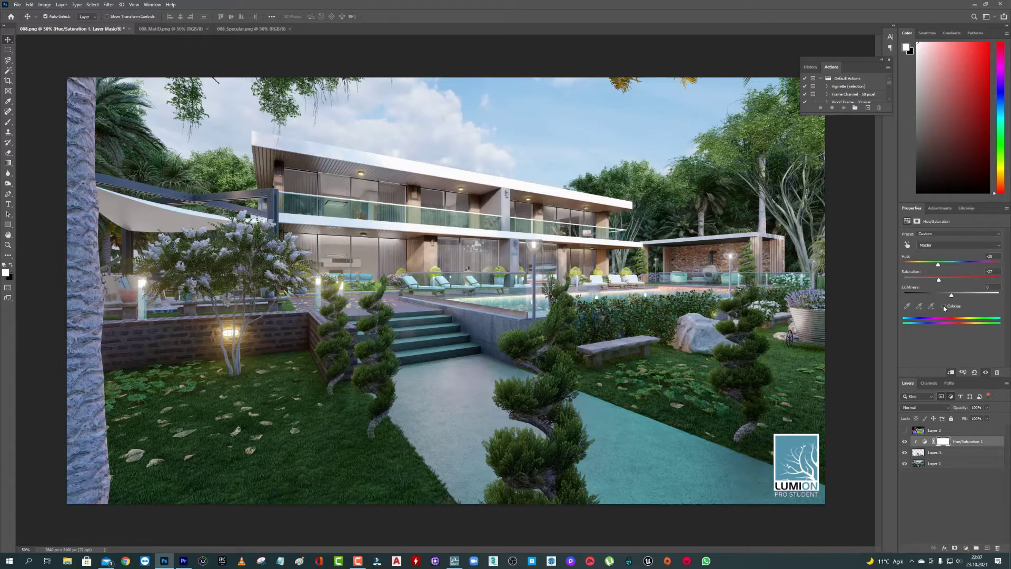
{"action": "left_click", "coordinate": [943, 306]}
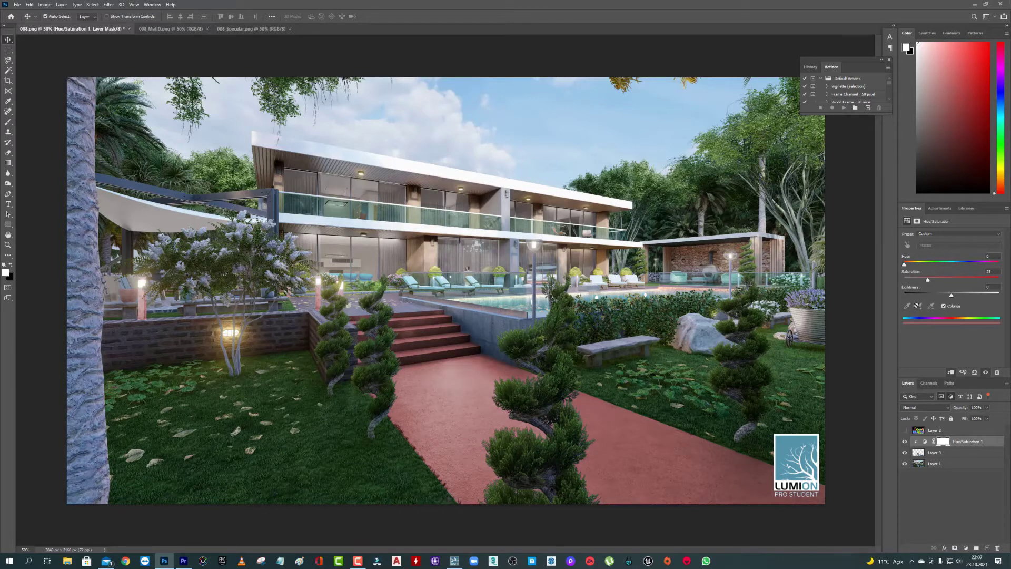
{"action": "left_click", "coordinate": [936, 234]}
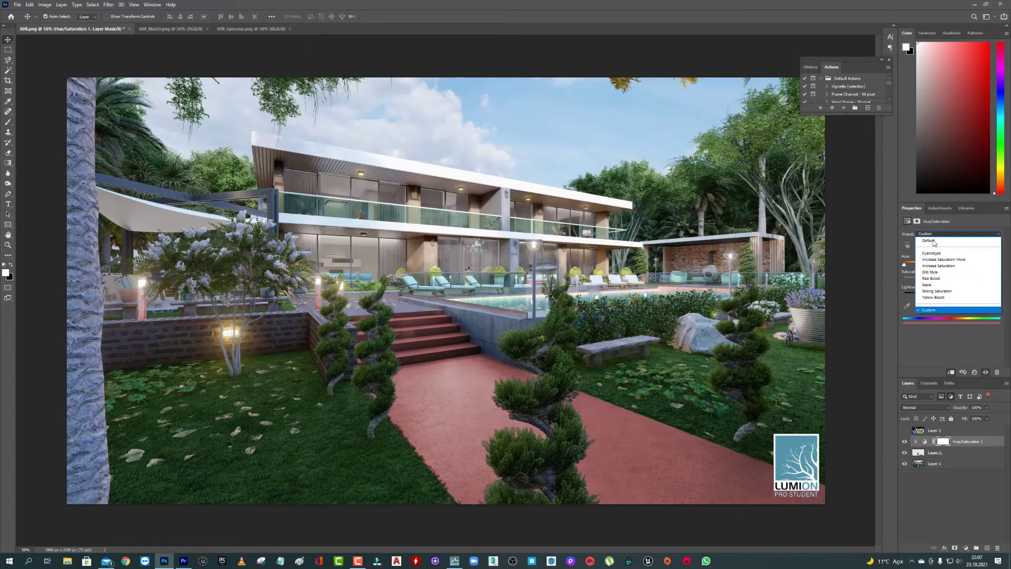
{"action": "left_click", "coordinate": [933, 256]}
{"action": "left_click", "coordinate": [936, 234]}
{"action": "left_click", "coordinate": [939, 253]}
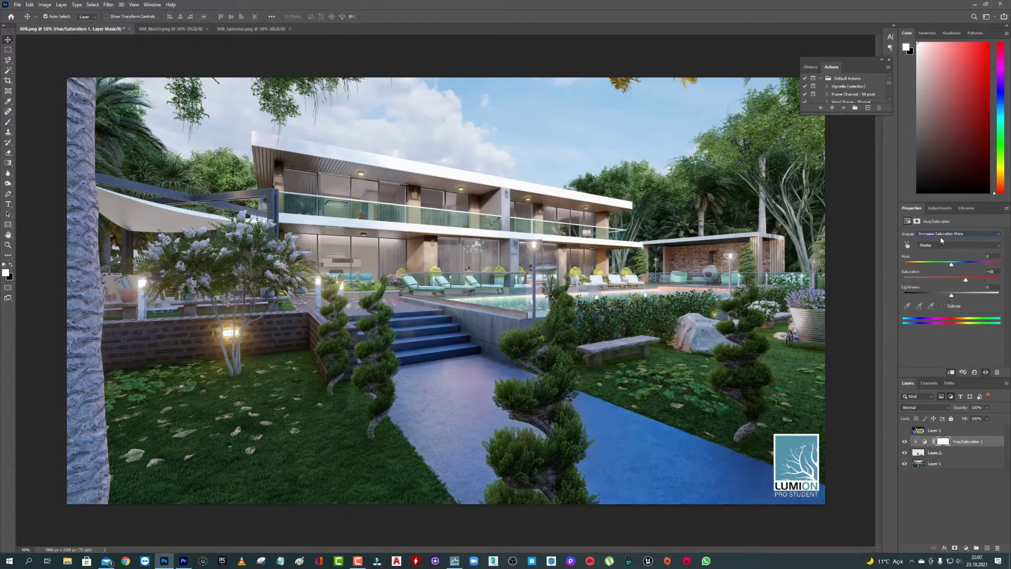
{"action": "left_click", "coordinate": [942, 236]}
{"action": "key", "text": "Escape"}
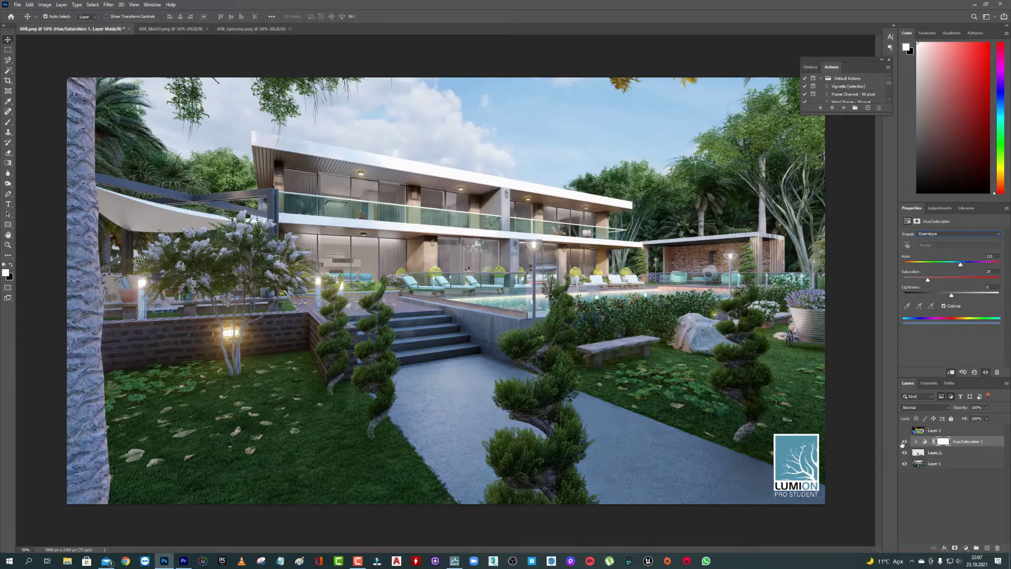
{"action": "left_click", "coordinate": [904, 441]}
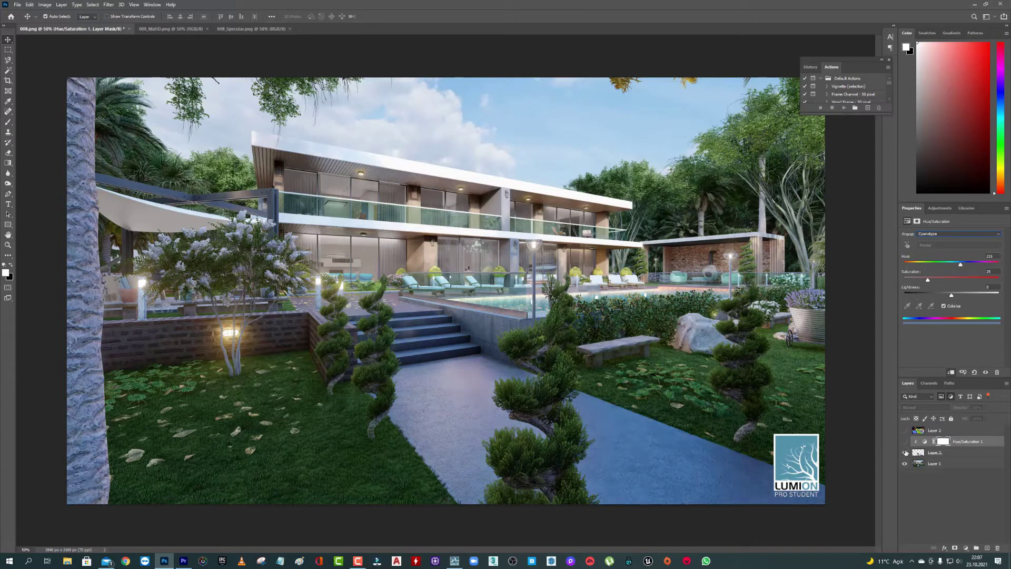
Delete Layer 3 together with Hue/Saturation 1, confirming the deletion.
{"action": "left_click", "coordinate": [957, 456], "text": "shift"}
{"action": "left_click", "coordinate": [997, 549]}
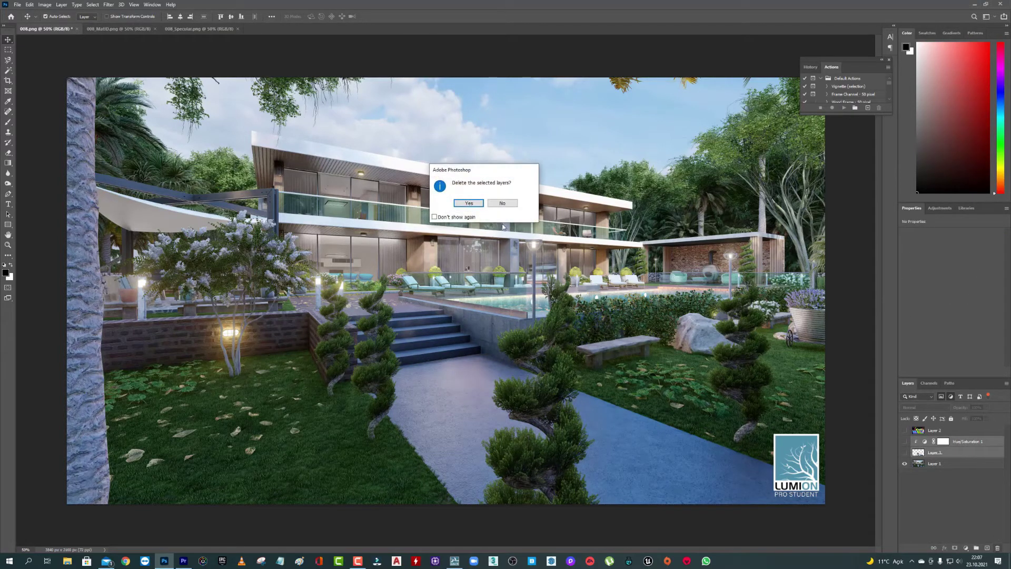
{"action": "left_click", "coordinate": [477, 204]}
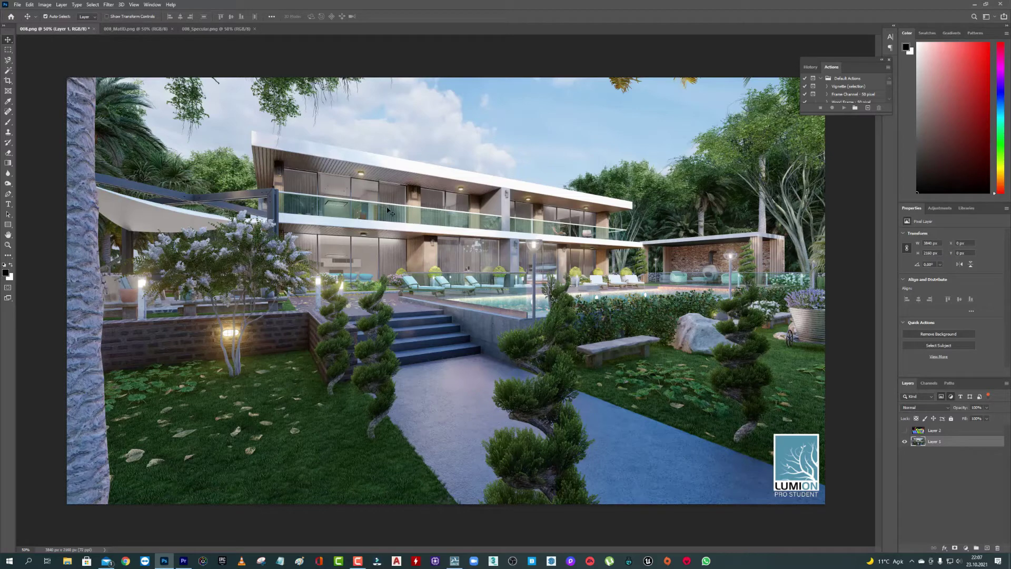
{"action": "left_click", "coordinate": [111, 5]}
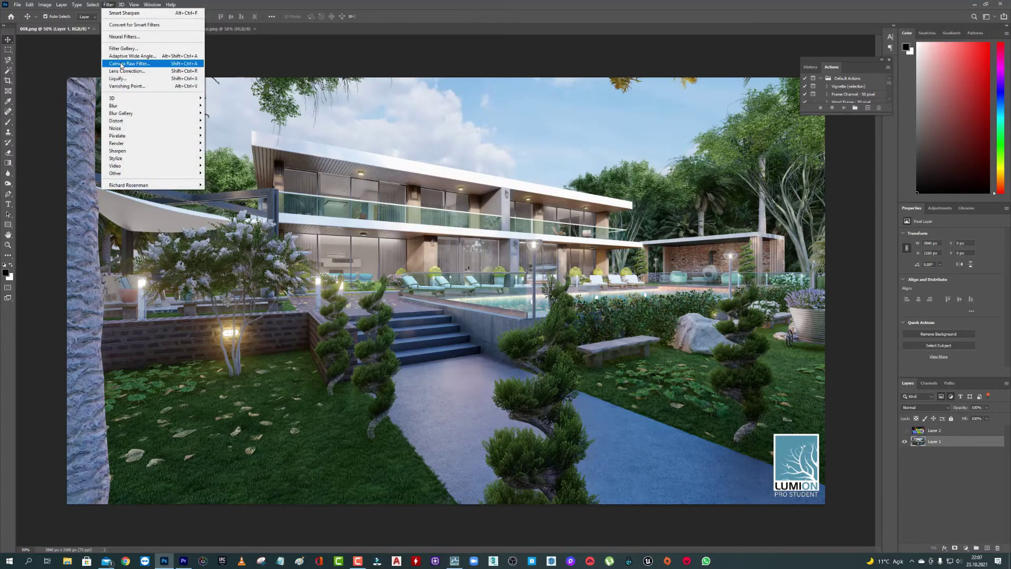
Apply Camera Raw Auto correction, then set Shadows +24, Highlights -3 and Contrast +4.
{"action": "left_click", "coordinate": [129, 63]}
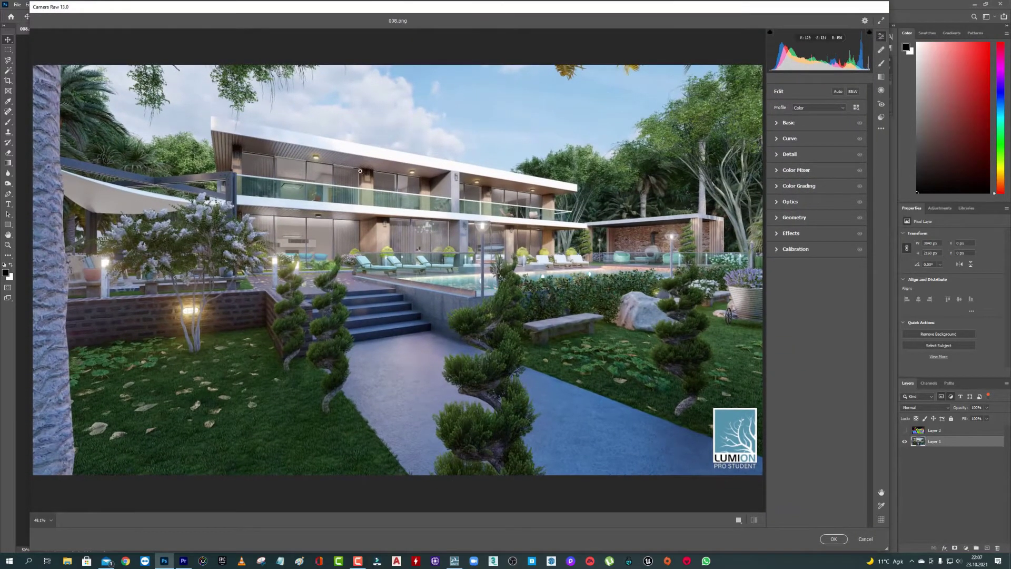
{"action": "left_click", "coordinate": [838, 92]}
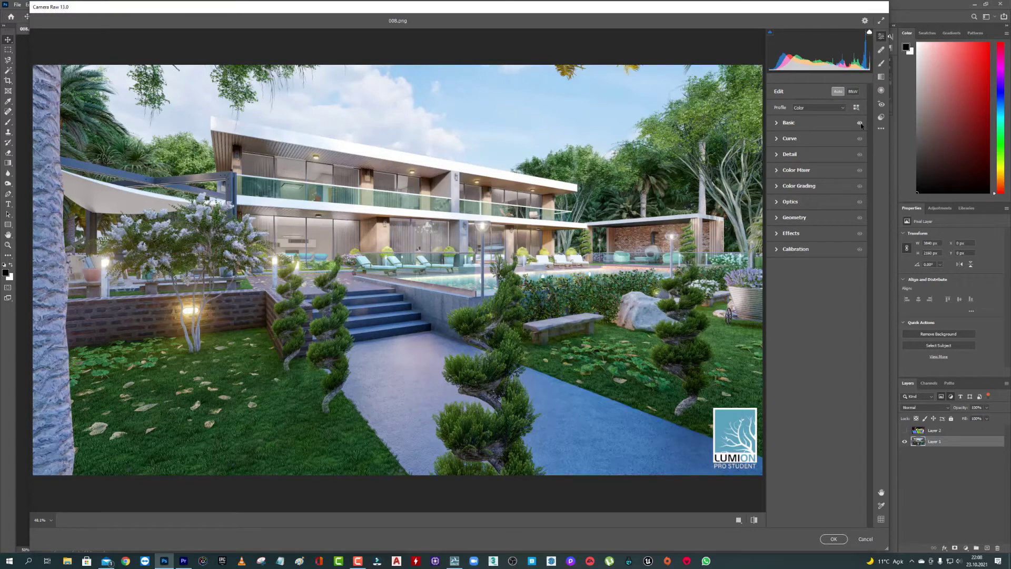
{"action": "left_click", "coordinate": [776, 124]}
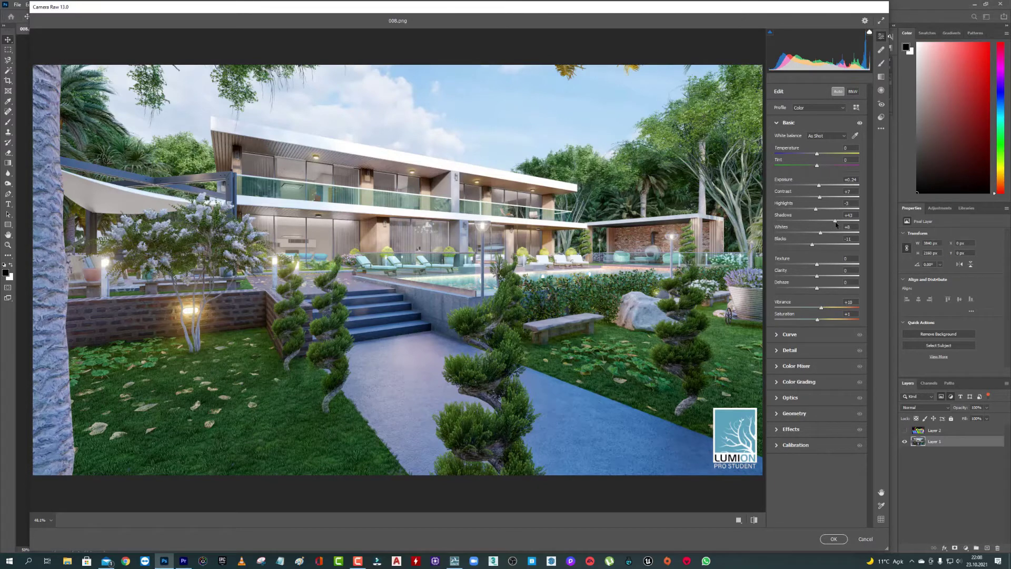
{"action": "mouse_move", "coordinate": [834, 223]}
{"action": "left_mouse_down"}
{"action": "mouse_move", "coordinate": [768, 225]}
{"action": "mouse_move", "coordinate": [838, 229]}
{"action": "mouse_move", "coordinate": [828, 230]}
{"action": "left_mouse_up"}
{"action": "left_click_drag", "start_coordinate": [815, 210], "coordinate": [854, 210]}
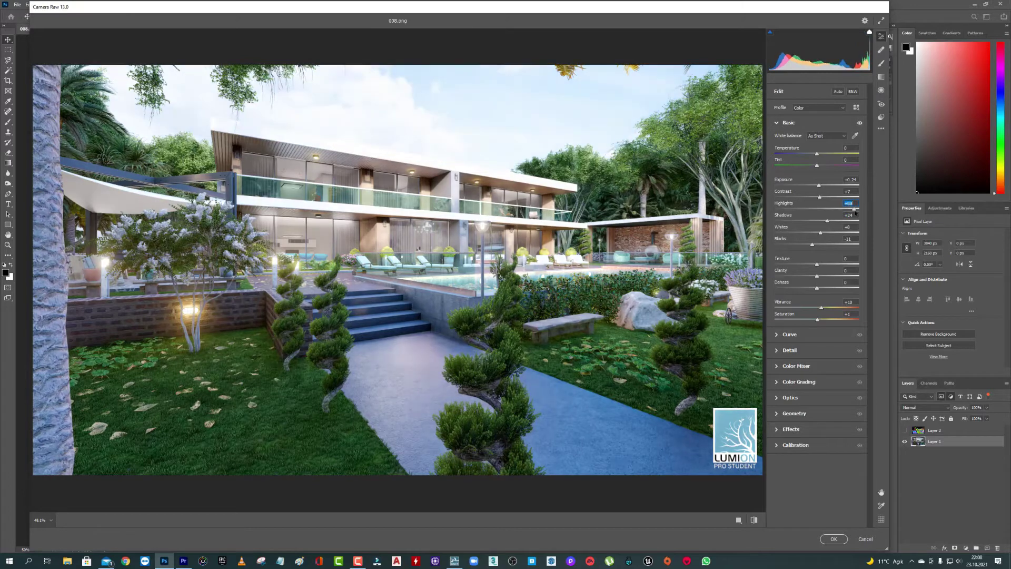
{"action": "key", "text": "ctrl+z"}
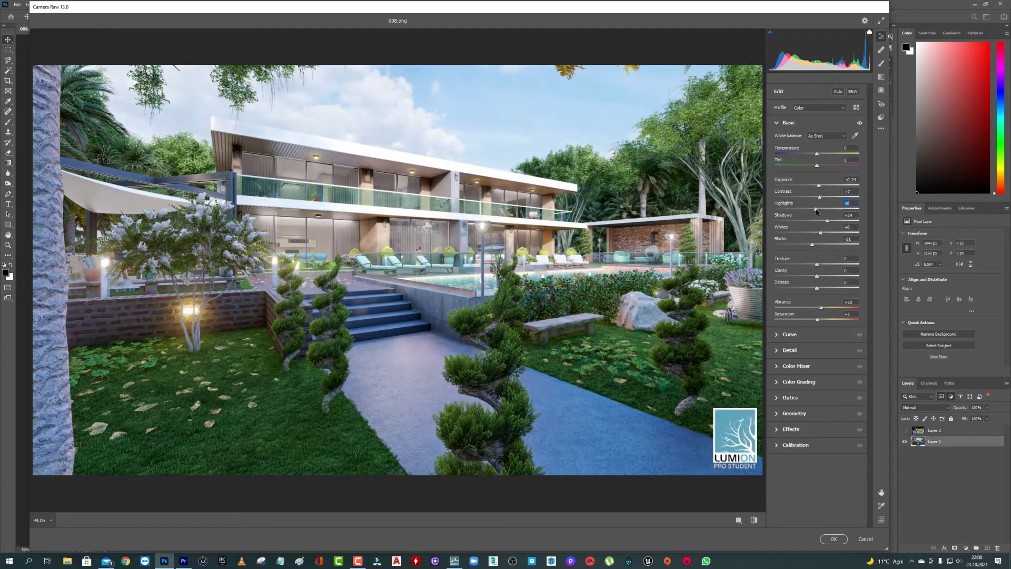
{"action": "left_click_drag", "start_coordinate": [818, 211], "coordinate": [816, 212]}
{"action": "key", "text": "Down"}
{"action": "left_click_drag", "start_coordinate": [821, 199], "coordinate": [819, 198]}
Raise Camera Raw Texture to +95 and Clarity to +25.
{"action": "scroll", "coordinate": [385, 257], "scroll_direction": "up", "scroll_amount": 3}
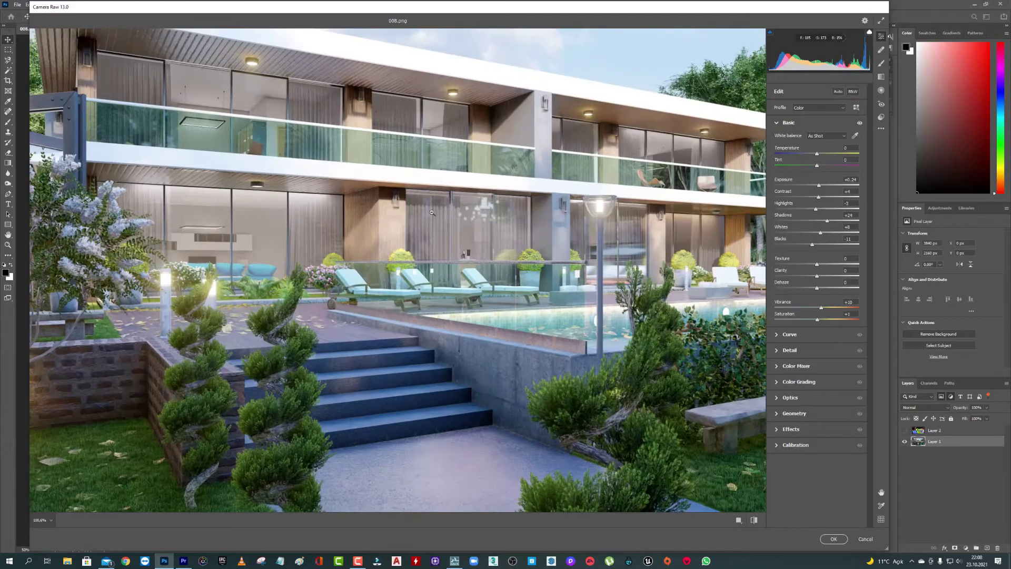
{"action": "left_click_drag", "start_coordinate": [817, 264], "coordinate": [858, 264]}
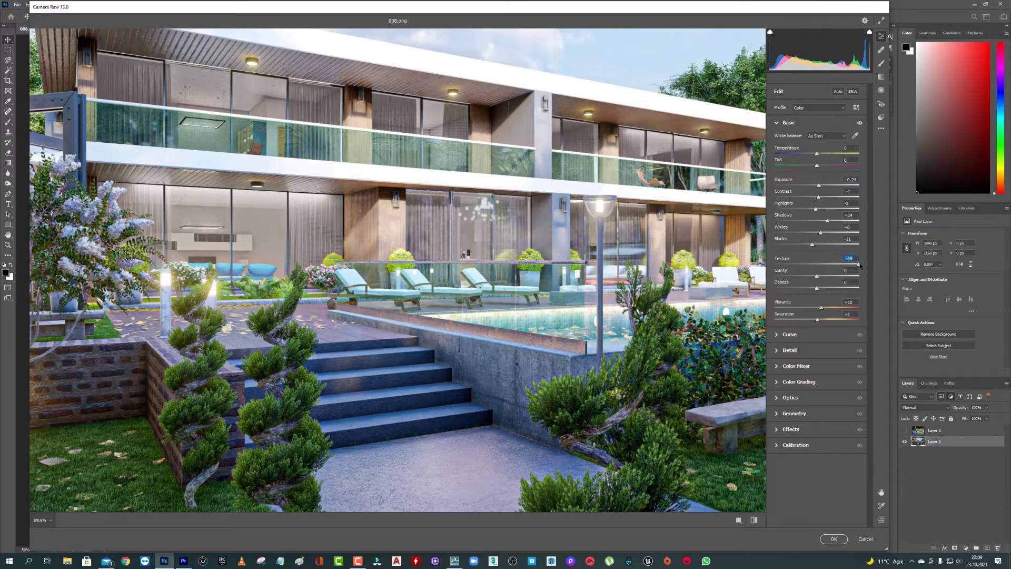
{"action": "left_click_drag", "start_coordinate": [859, 266], "coordinate": [821, 264]}
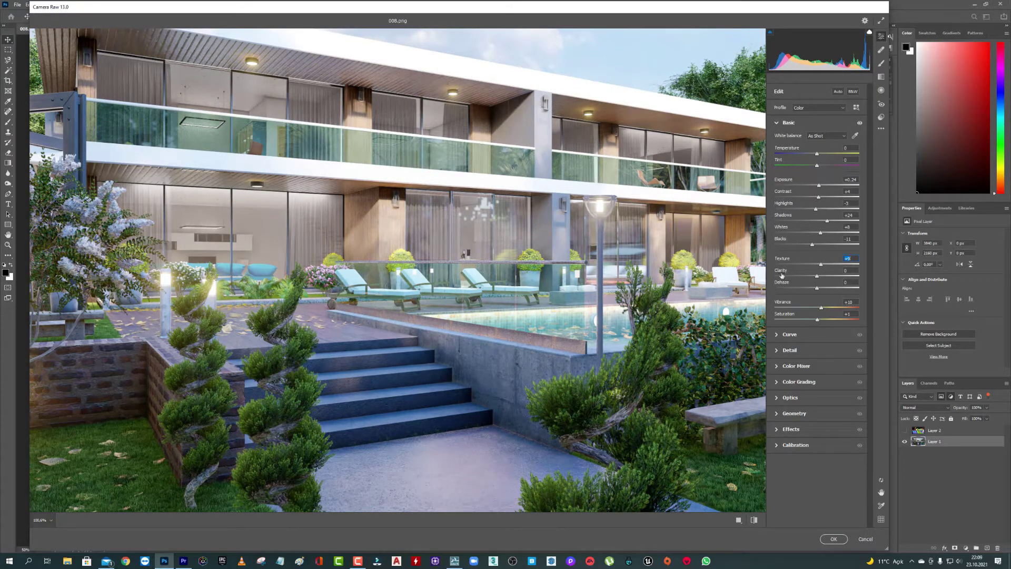
{"action": "left_click_drag", "start_coordinate": [817, 276], "coordinate": [836, 277]}
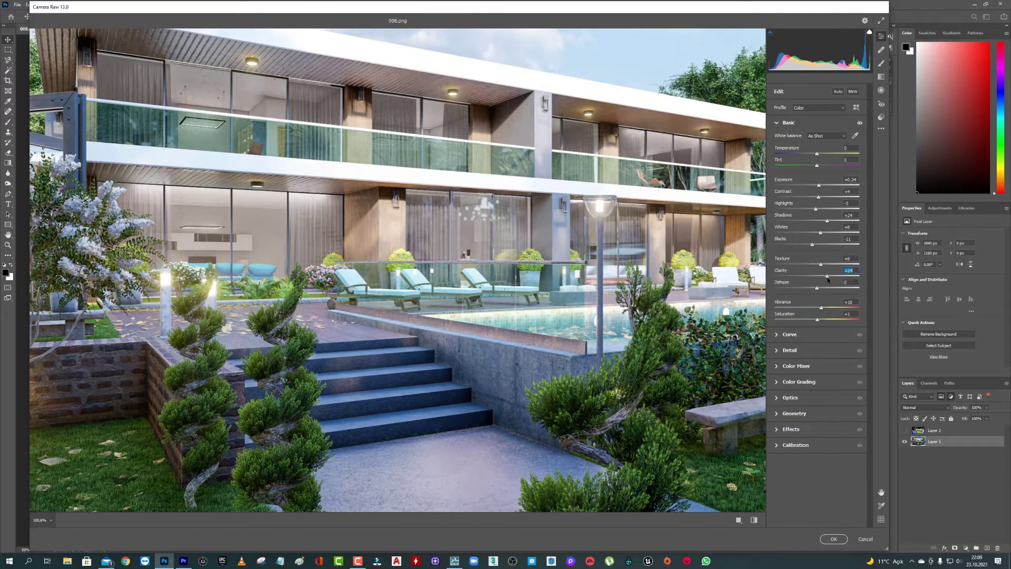
{"action": "mouse_move", "coordinate": [837, 277]}
{"action": "left_mouse_down"}
{"action": "mouse_move", "coordinate": [818, 277]}
{"action": "mouse_move", "coordinate": [820, 265]}
{"action": "left_mouse_up"}
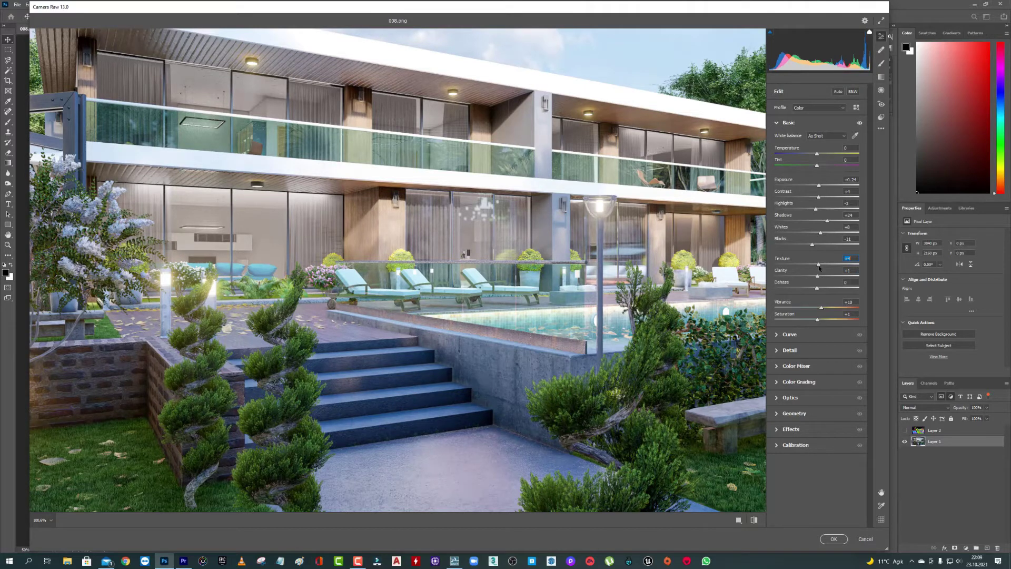
Collapse the Basic panel, fit the image to view, and show the Camera Raw presets.
{"action": "left_click", "coordinate": [776, 125]}
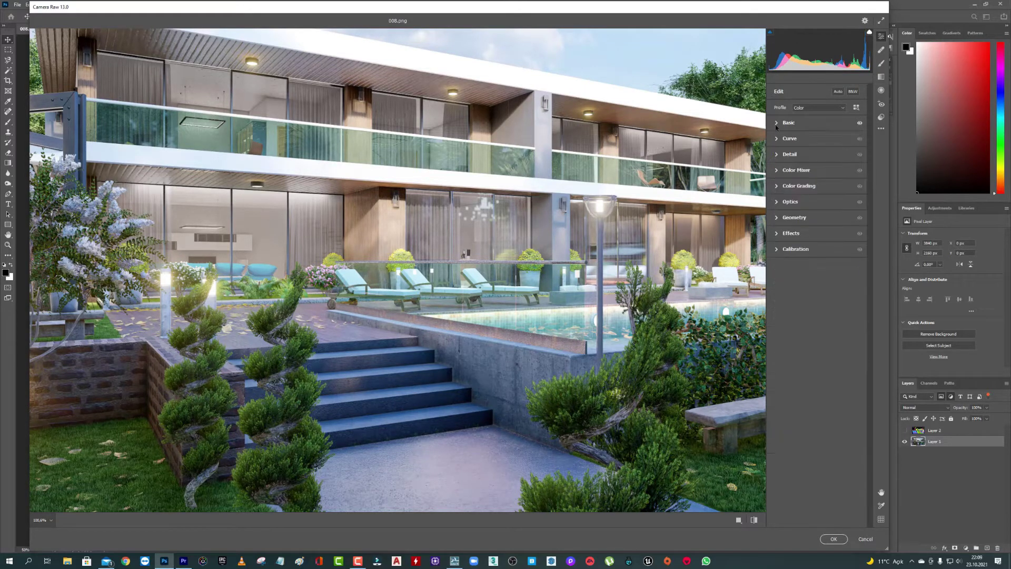
{"action": "key", "text": "ctrl+0"}
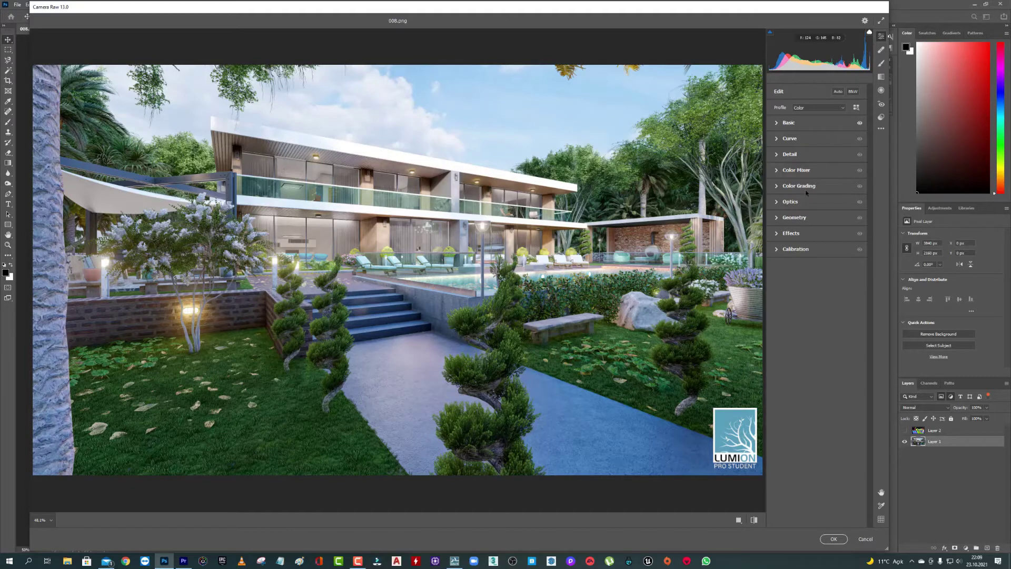
{"action": "left_click", "coordinate": [881, 118]}
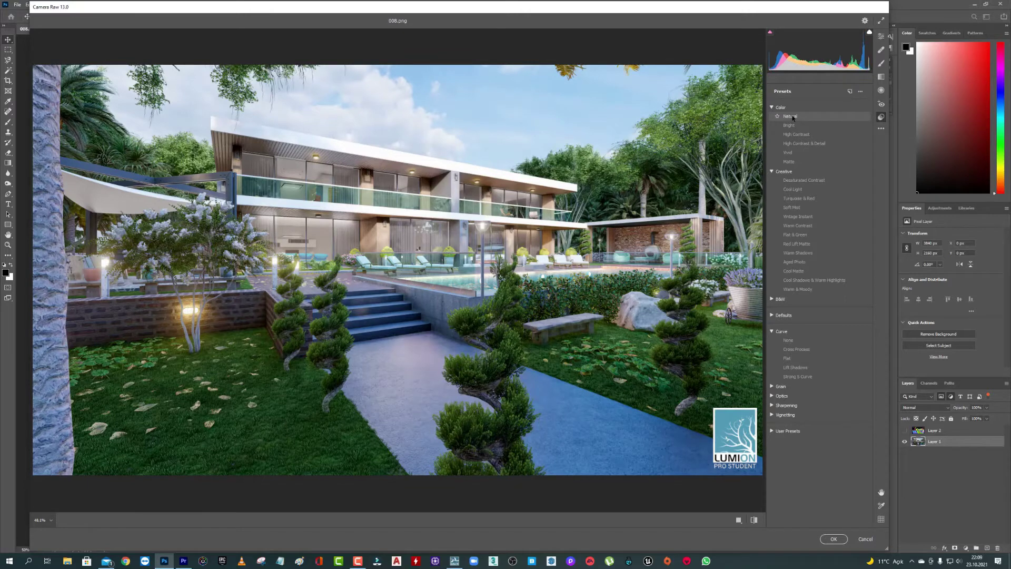
Preview the Bright and High Contrast presets, then apply Color > Natural to Layer 1 and accept Camera Raw.
{"action": "left_click", "coordinate": [793, 127]}
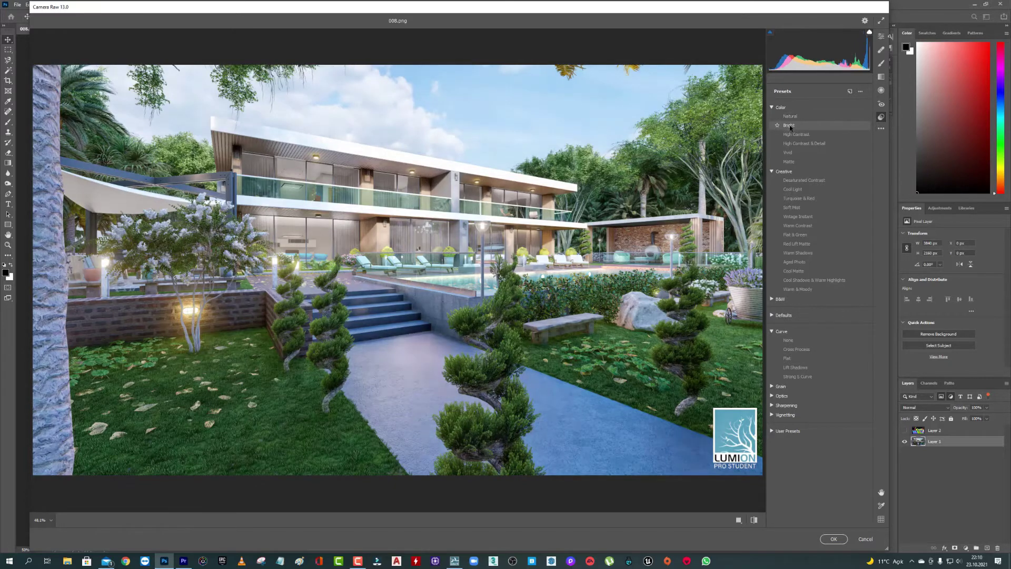
{"action": "left_click", "coordinate": [791, 136]}
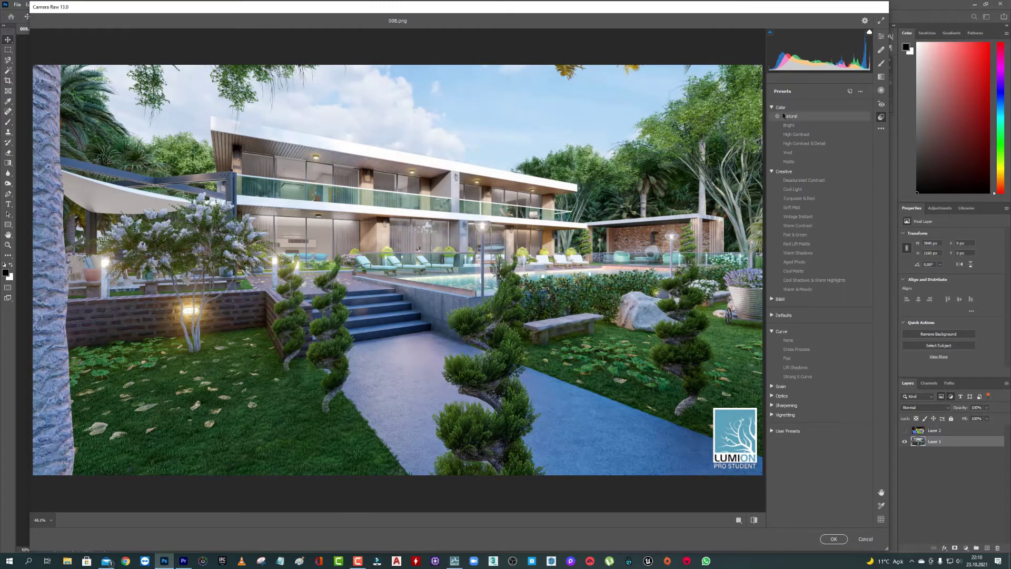
{"action": "left_click", "coordinate": [789, 117]}
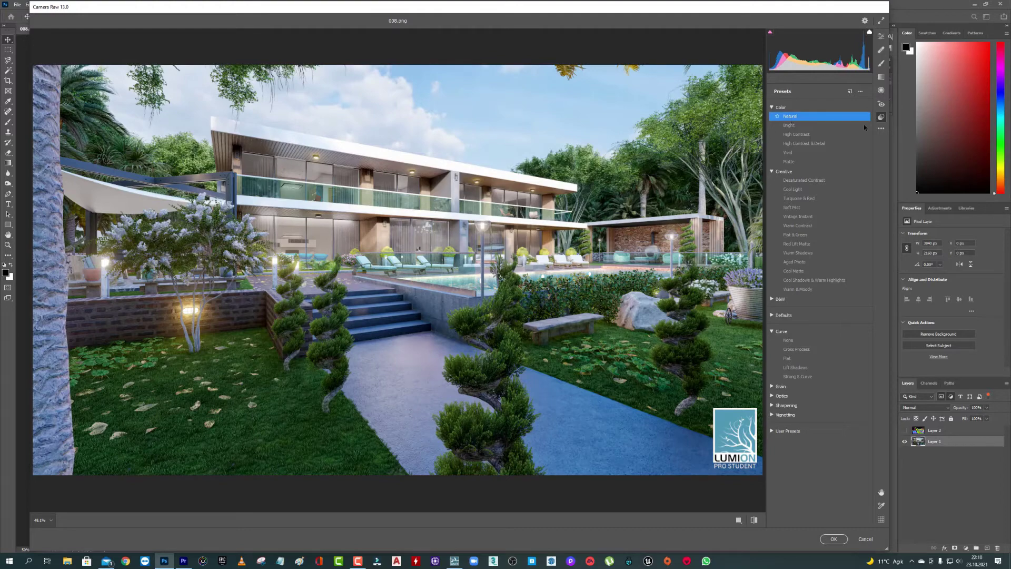
{"action": "left_click", "coordinate": [866, 539]}
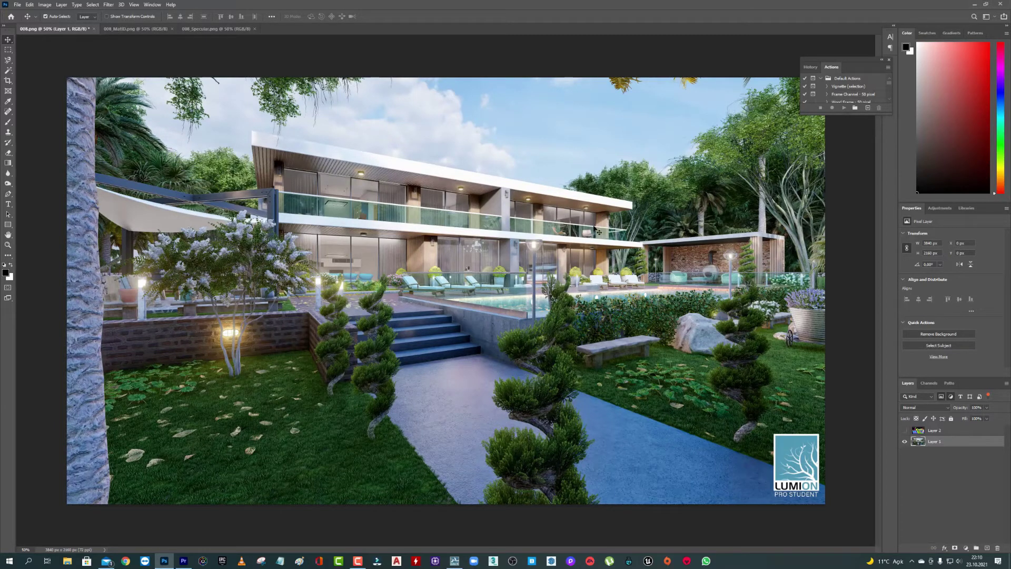
Duplicate Layer 1 into Layer 1 copy and bring it into the Camera Raw filter.
{"action": "key", "text": "ctrl"}
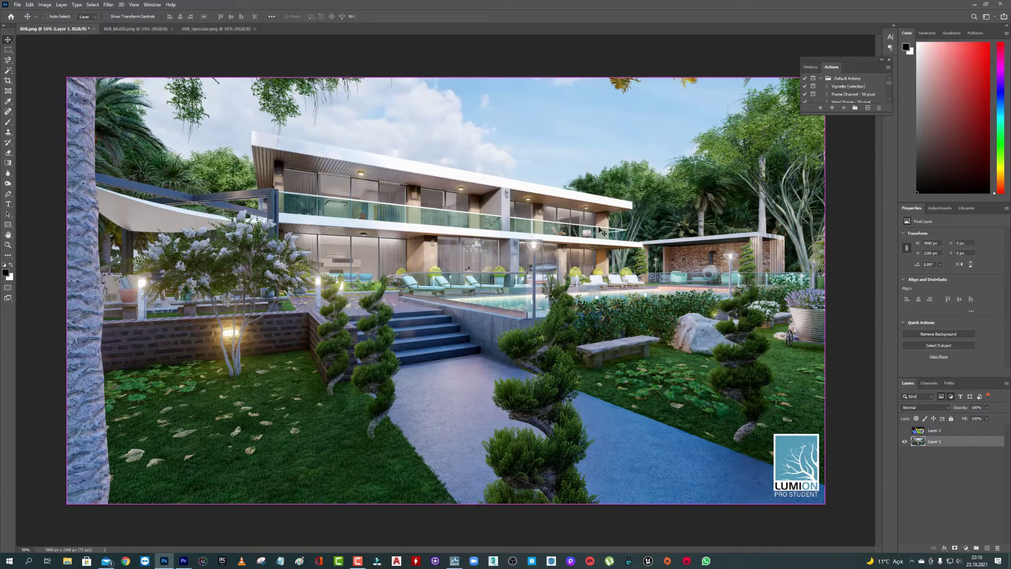
{"action": "key", "text": "ctrl+j"}
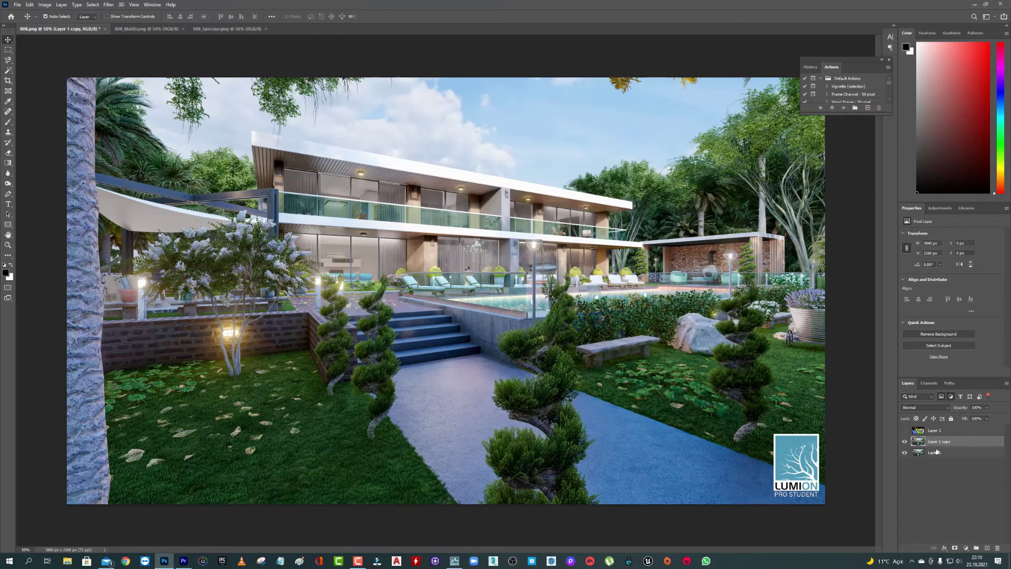
{"action": "left_click", "coordinate": [108, 5]}
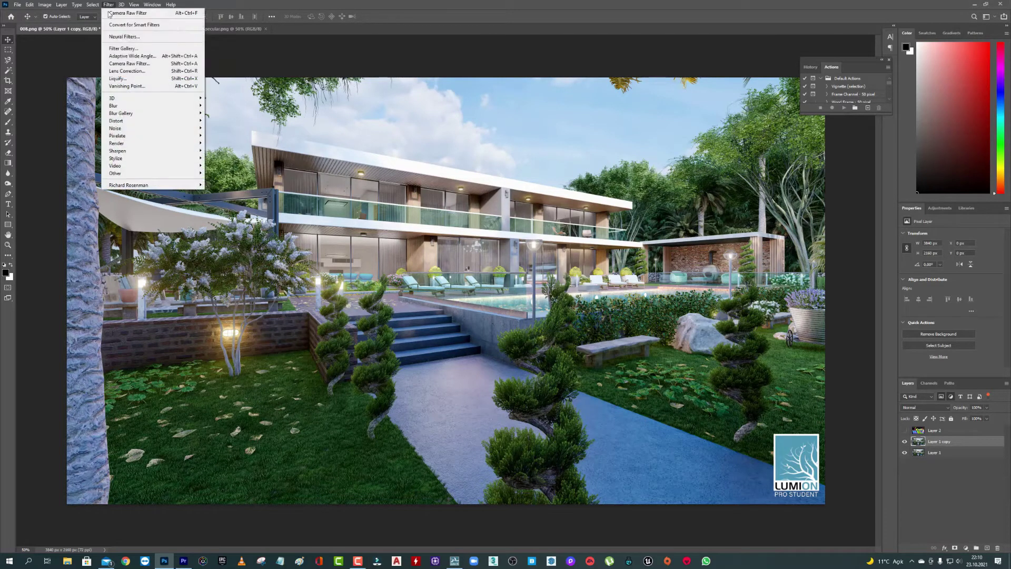
{"action": "left_click", "coordinate": [131, 64]}
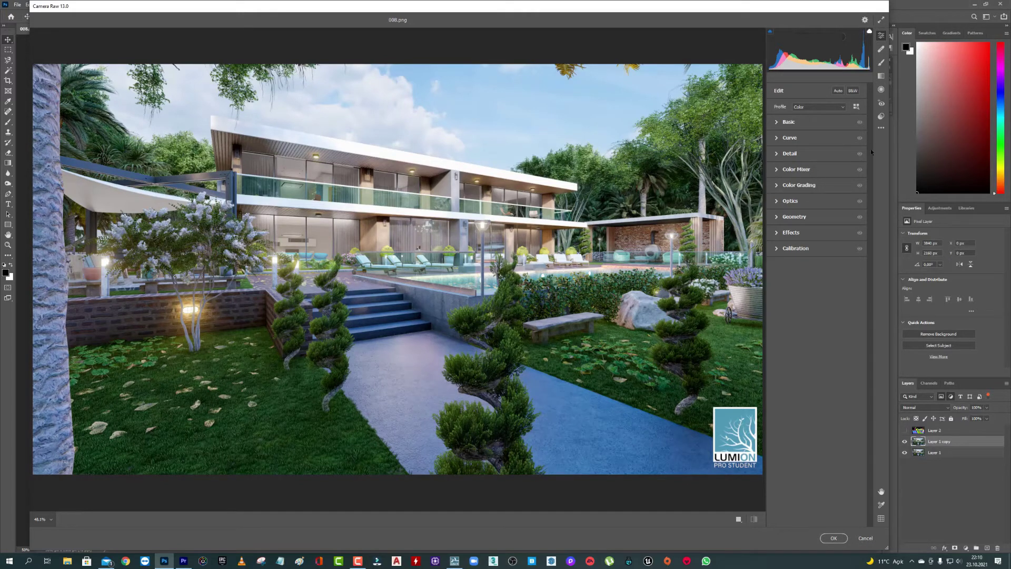
Browse the presets, try and remove Turquoise & Red, then apply Red Lift Matte to the copy.
{"action": "left_click", "coordinate": [881, 116]}
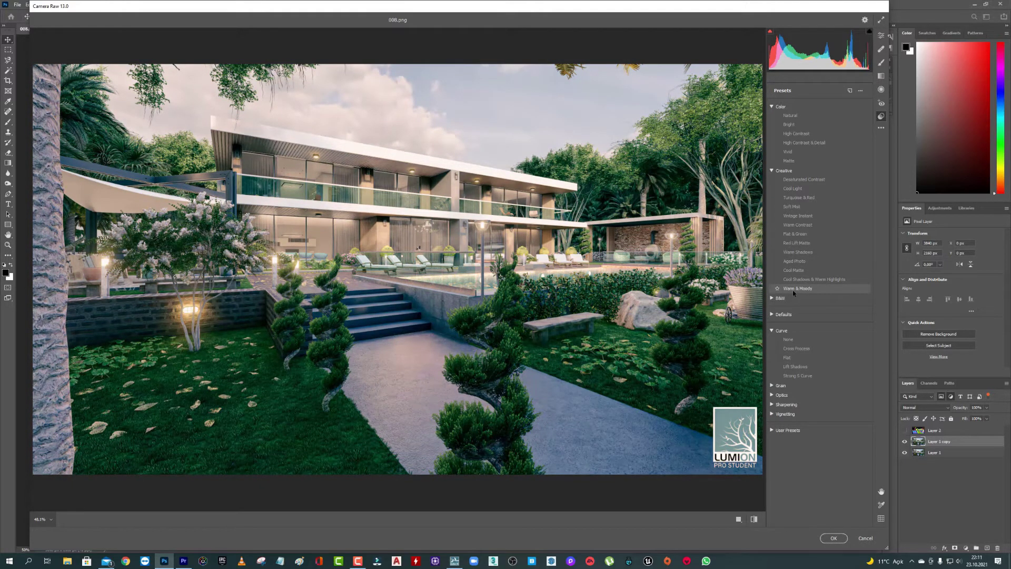
{"action": "left_click", "coordinate": [789, 315]}
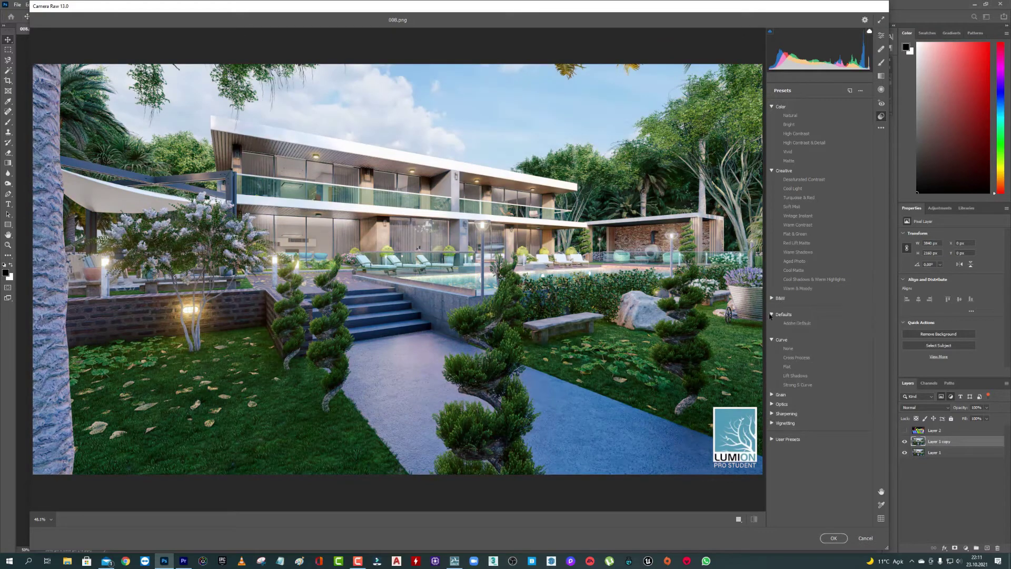
{"action": "left_click", "coordinate": [777, 298]}
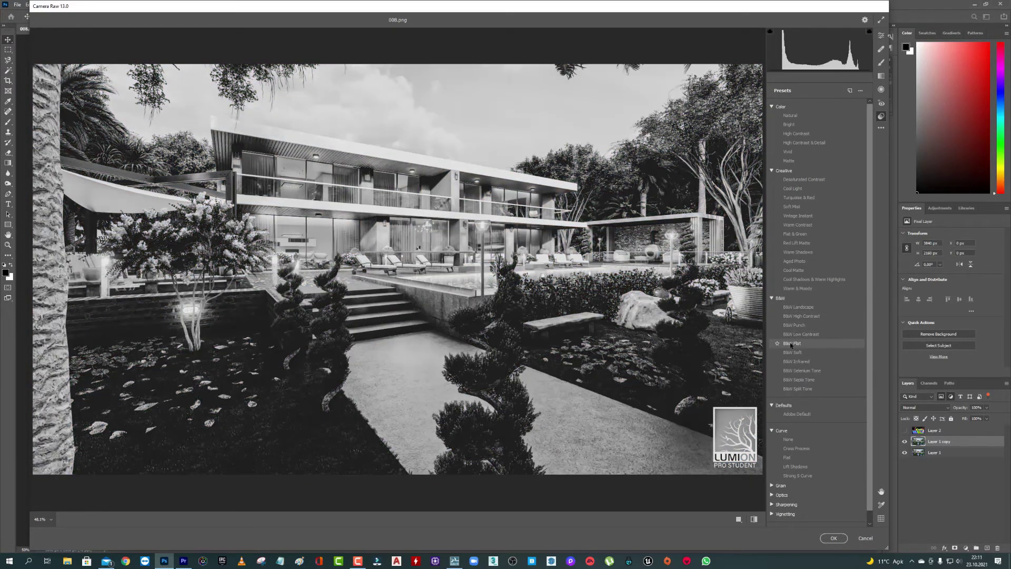
{"action": "left_click", "coordinate": [799, 197]}
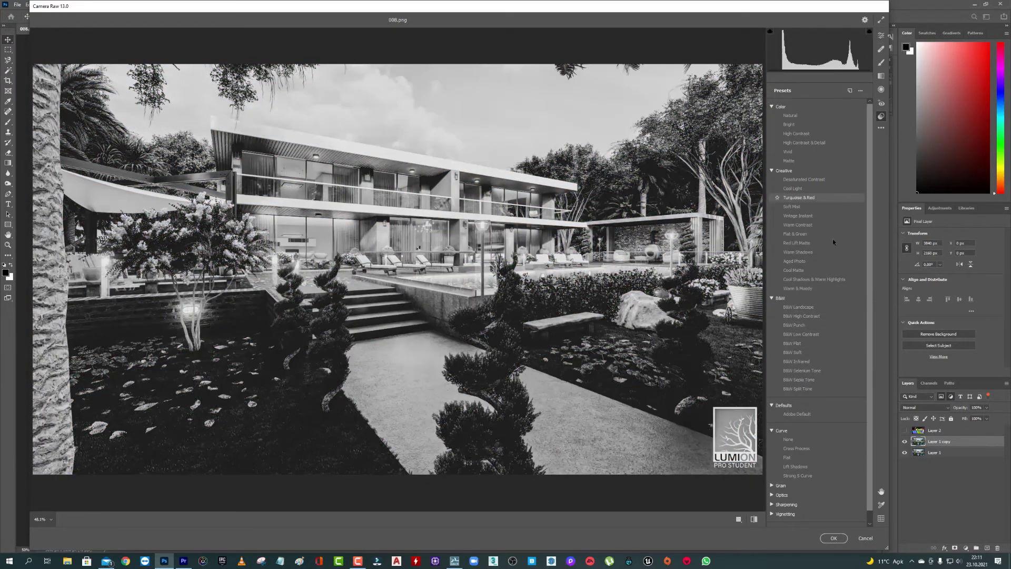
{"action": "left_click", "coordinate": [788, 439]}
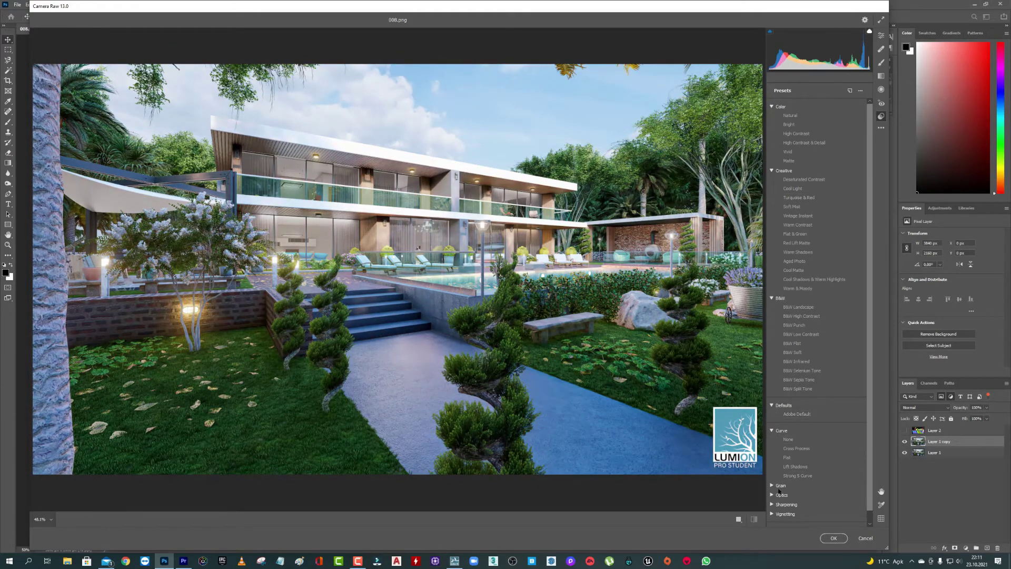
{"action": "left_click", "coordinate": [771, 486]}
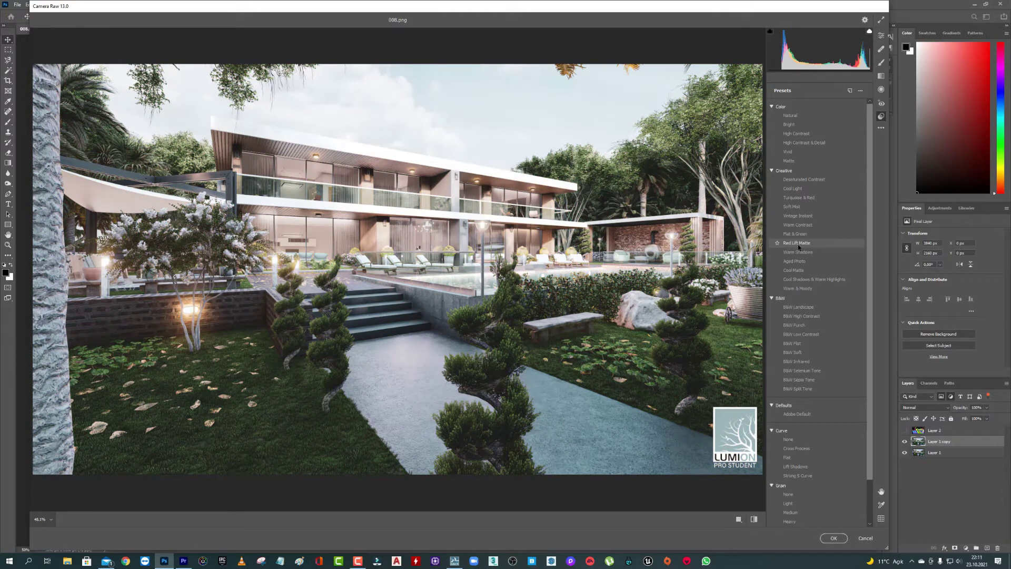
{"action": "left_click", "coordinate": [798, 244]}
{"action": "left_click", "coordinate": [834, 537]}
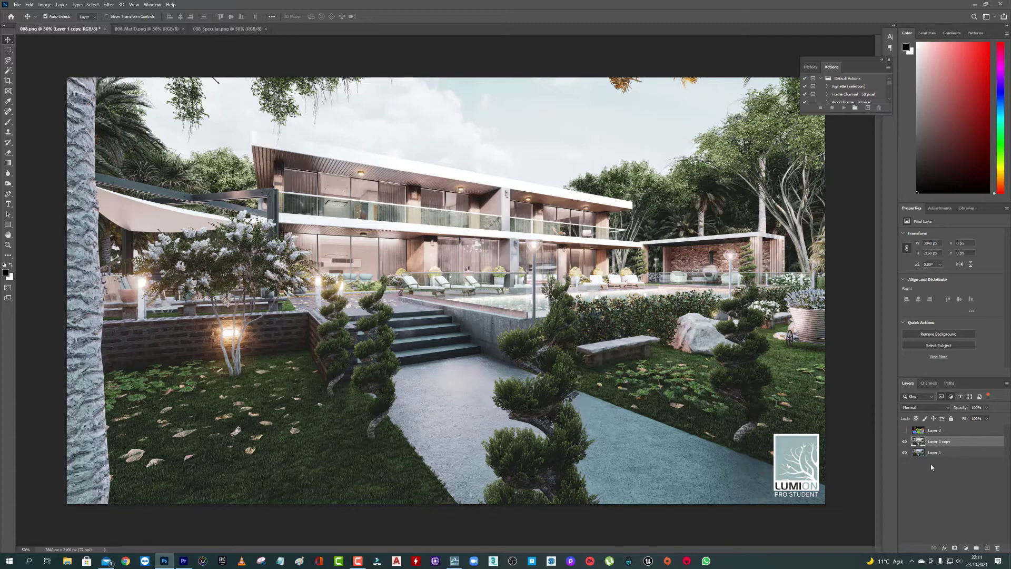
Set Layer 1 copy's opacity to 50%.
{"action": "left_click", "coordinate": [977, 407]}
{"action": "type", "text": "50"}
{"action": "key", "text": "Return"}
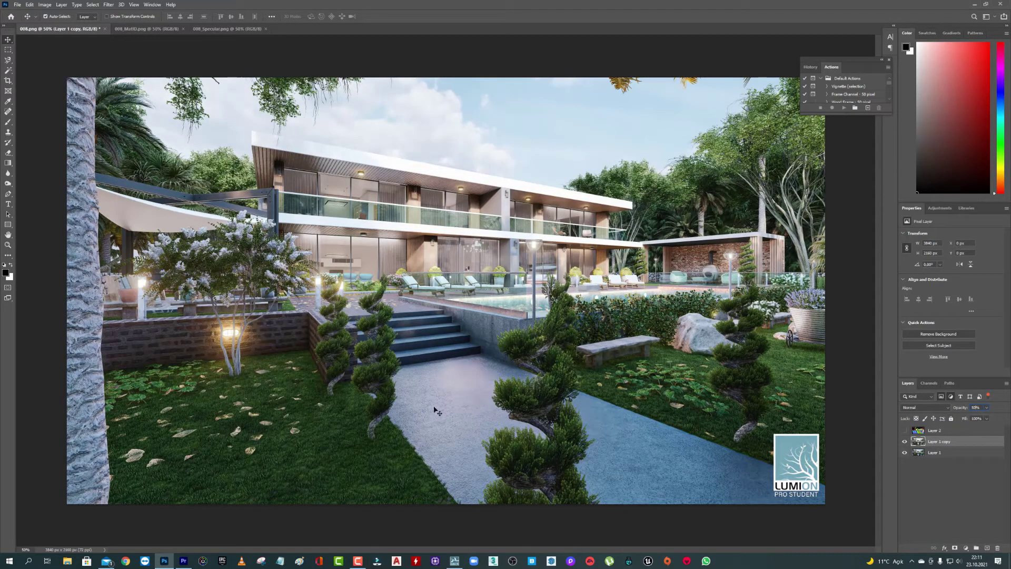
Toggle Layer 1 copy's visibility on and off to compare, leaving it visible.
{"action": "left_click", "coordinate": [905, 442]}
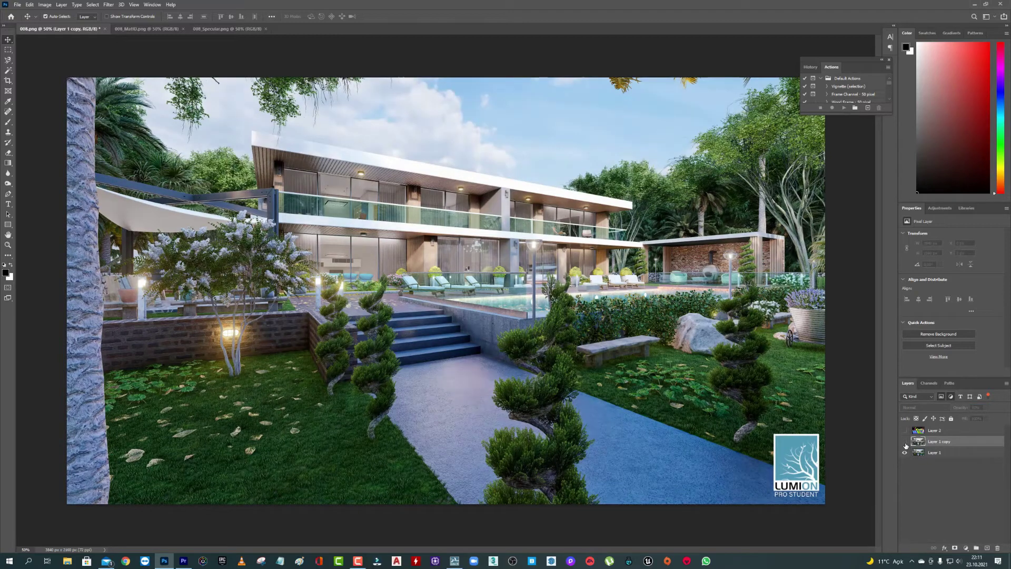
{"action": "left_click", "coordinate": [905, 443]}
{"action": "left_click", "coordinate": [905, 442]}
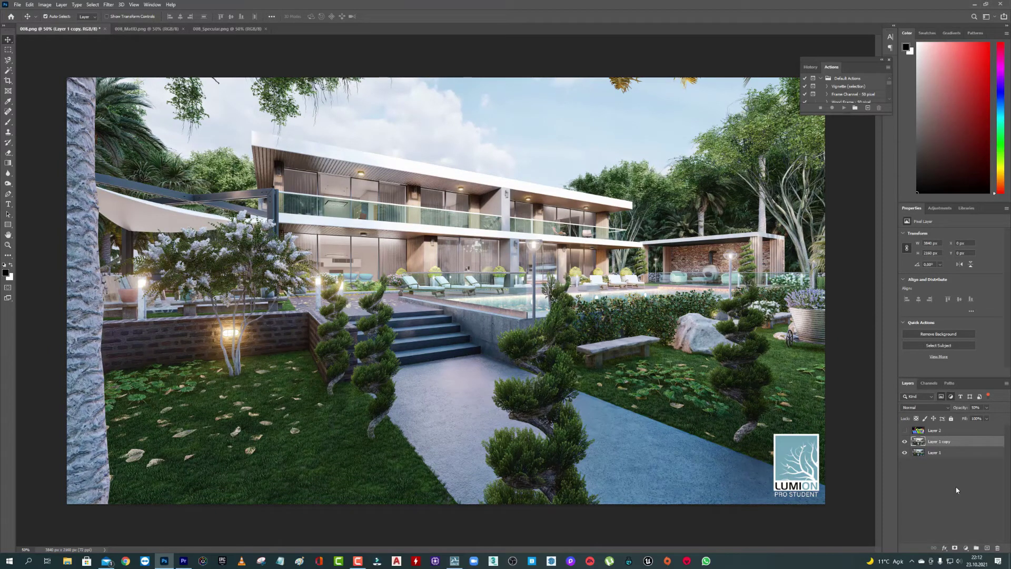
{"action": "left_click", "coordinate": [905, 442]}
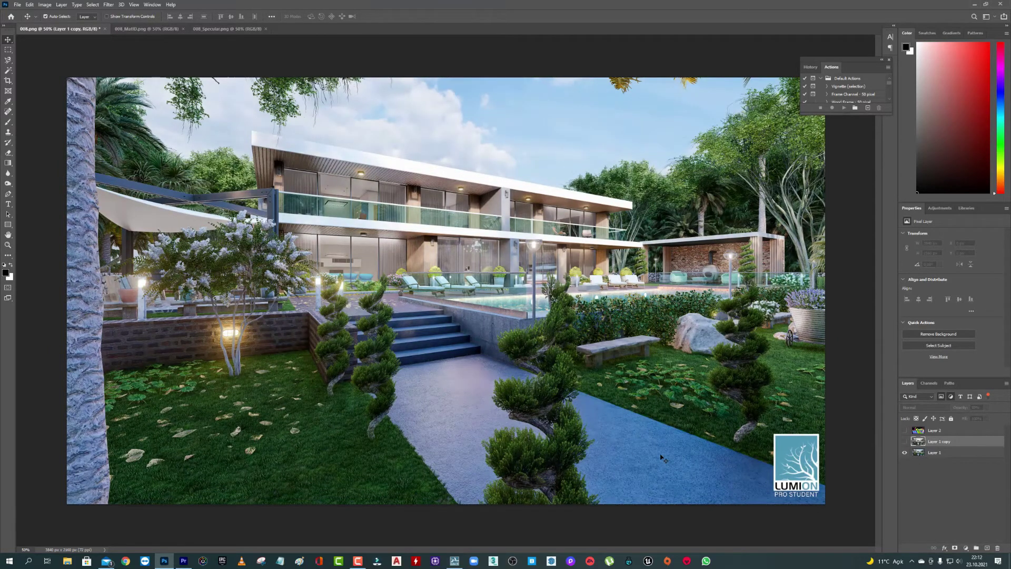
{"action": "left_click", "coordinate": [905, 441]}
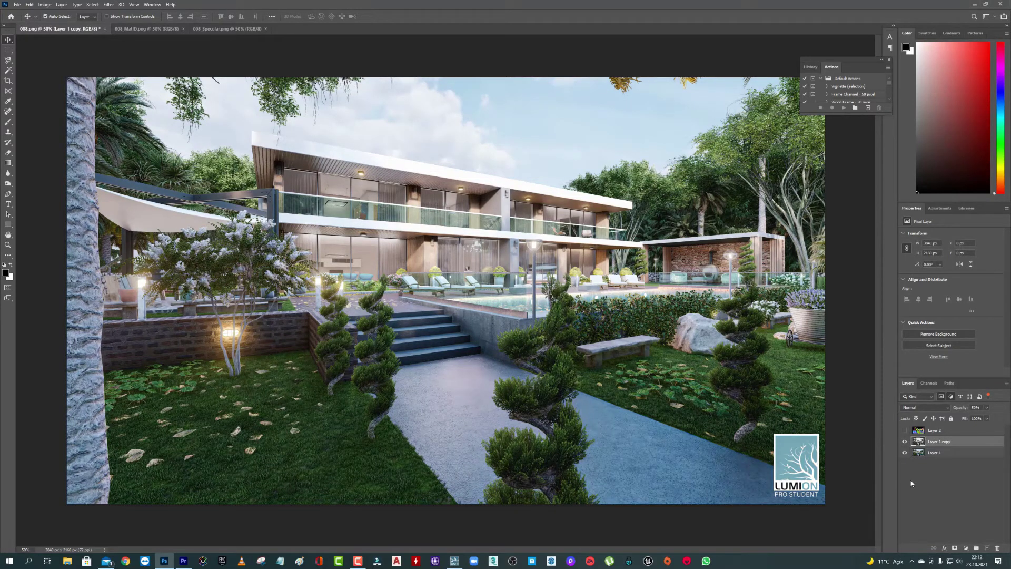
Merge the visible layers, then apply Smart Sharpen at Amount 66% and Radius 0.6 px.
{"action": "right_click", "coordinate": [945, 453]}
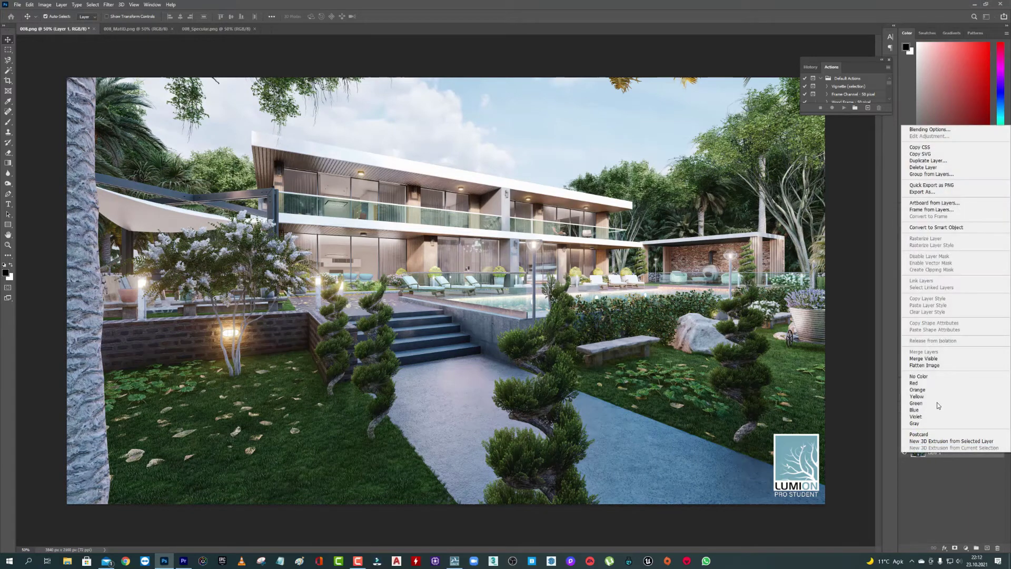
{"action": "left_click", "coordinate": [924, 358]}
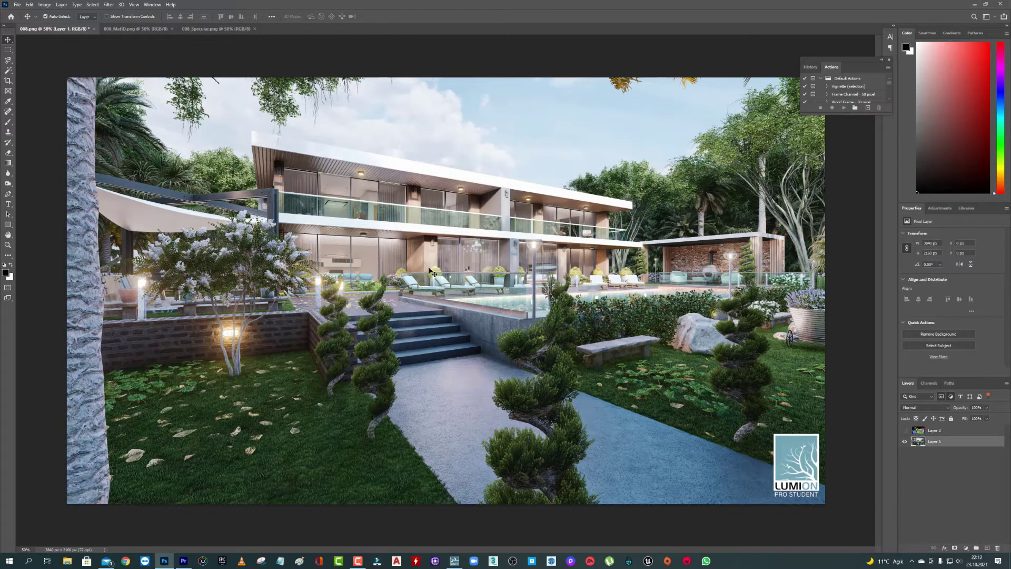
{"action": "left_click", "coordinate": [107, 5]}
{"action": "mouse_move", "coordinate": [118, 150]}
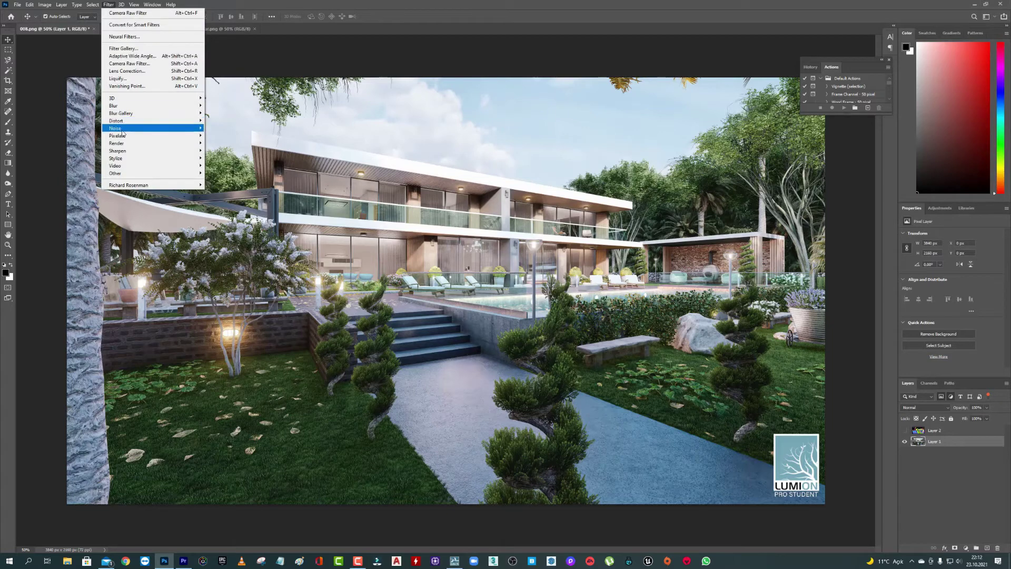
{"action": "left_click", "coordinate": [227, 180]}
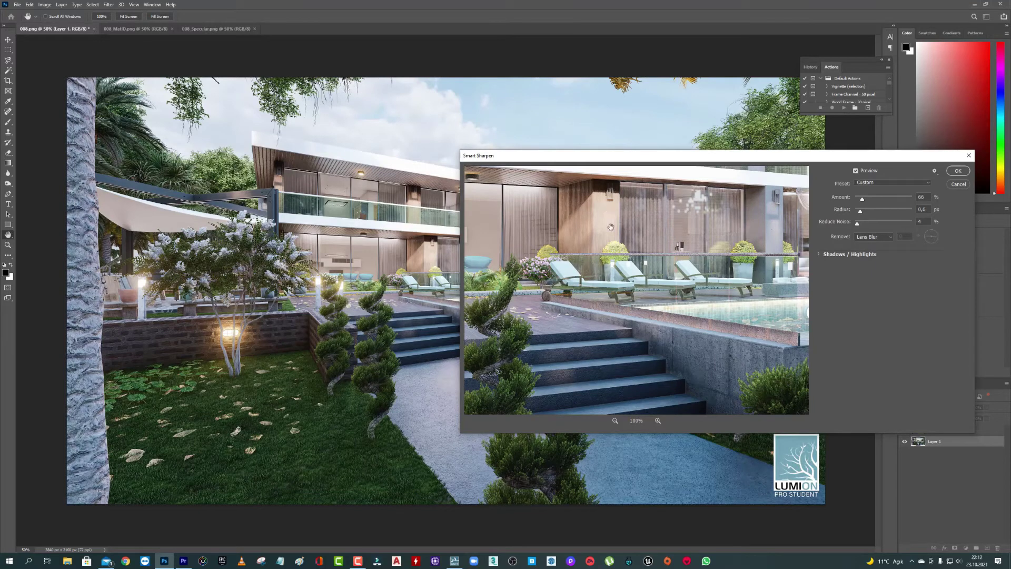
{"action": "left_click_drag", "start_coordinate": [610, 227], "coordinate": [620, 294]}
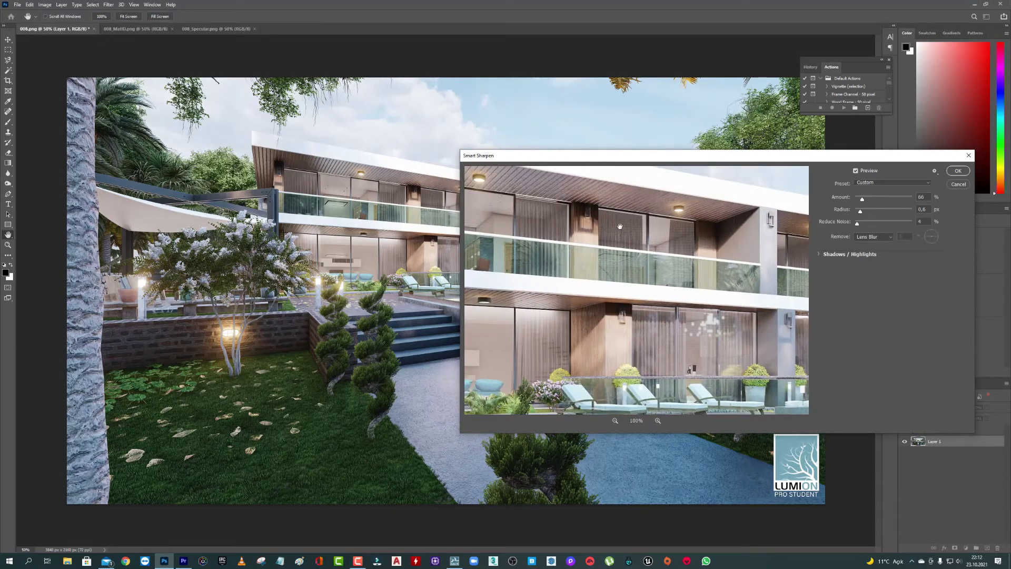
{"action": "left_click_drag", "start_coordinate": [602, 178], "coordinate": [597, 230]}
{"action": "scroll", "coordinate": [596, 230], "scroll_direction": "down", "scroll_amount": 5}
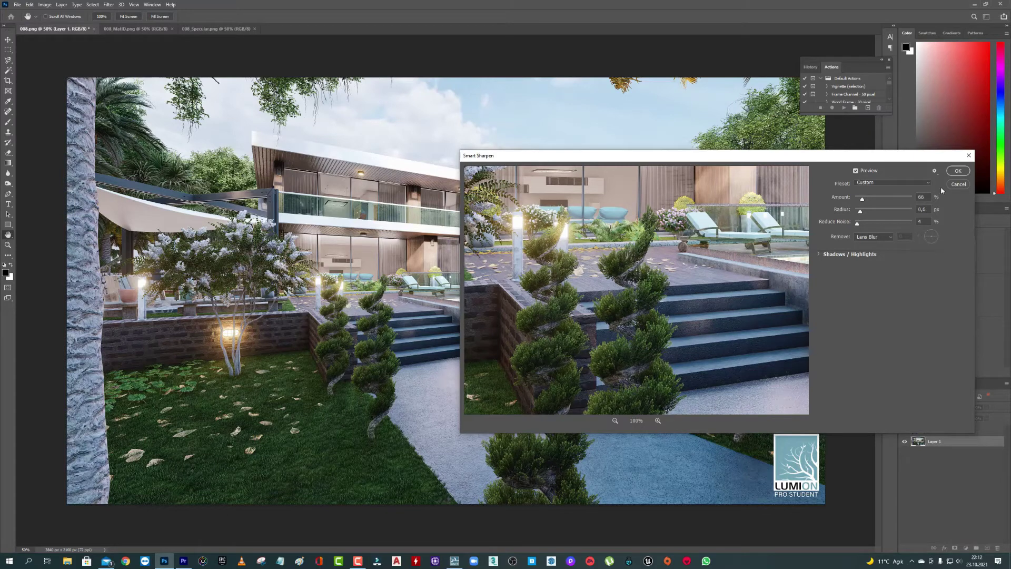
{"action": "left_click", "coordinate": [958, 171]}
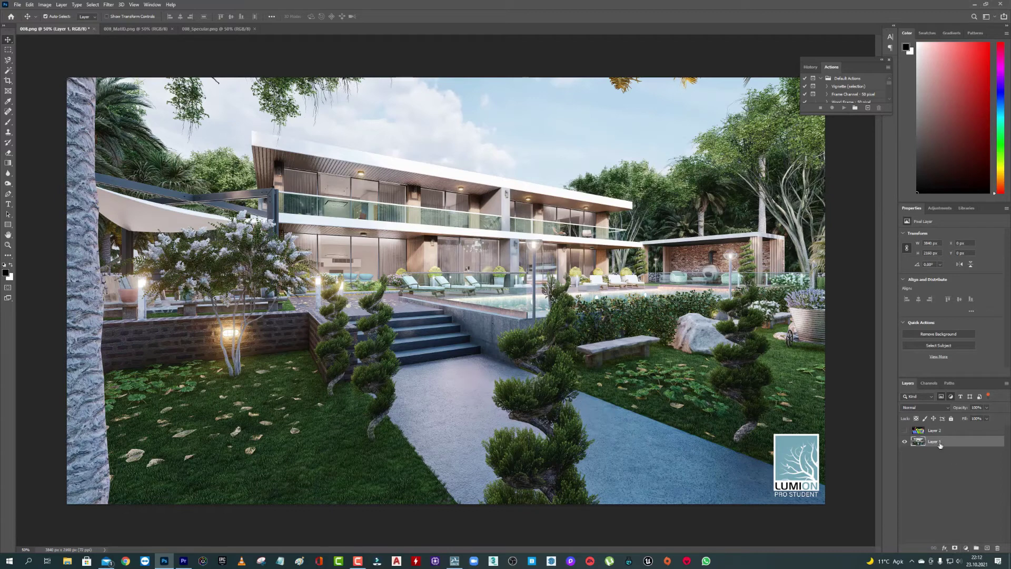
Duplicate the merged Layer 1 and add a Hue/Saturation adjustment layer above it.
{"action": "key", "text": "ctrl+j"}
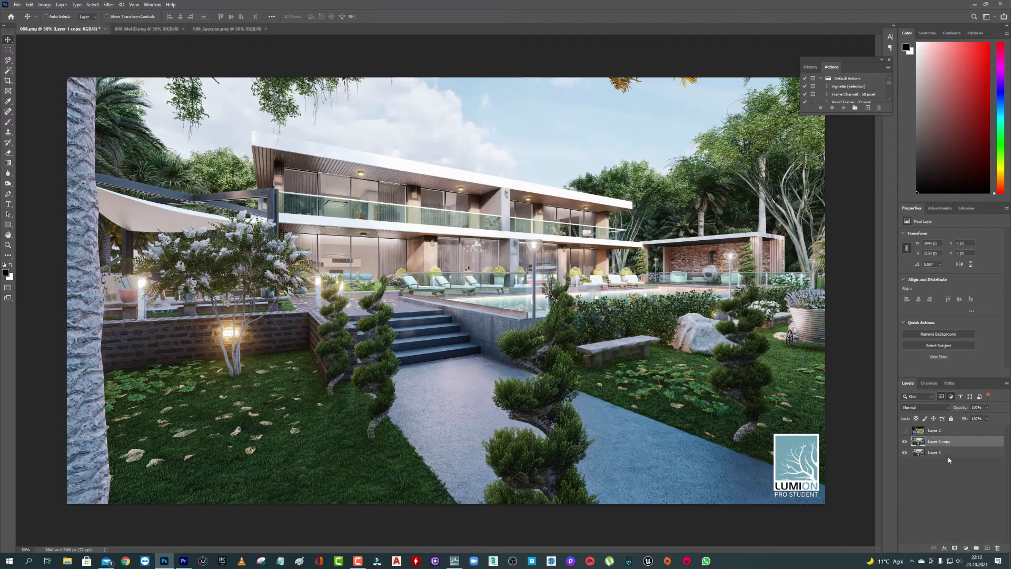
{"action": "left_click", "coordinate": [966, 547]}
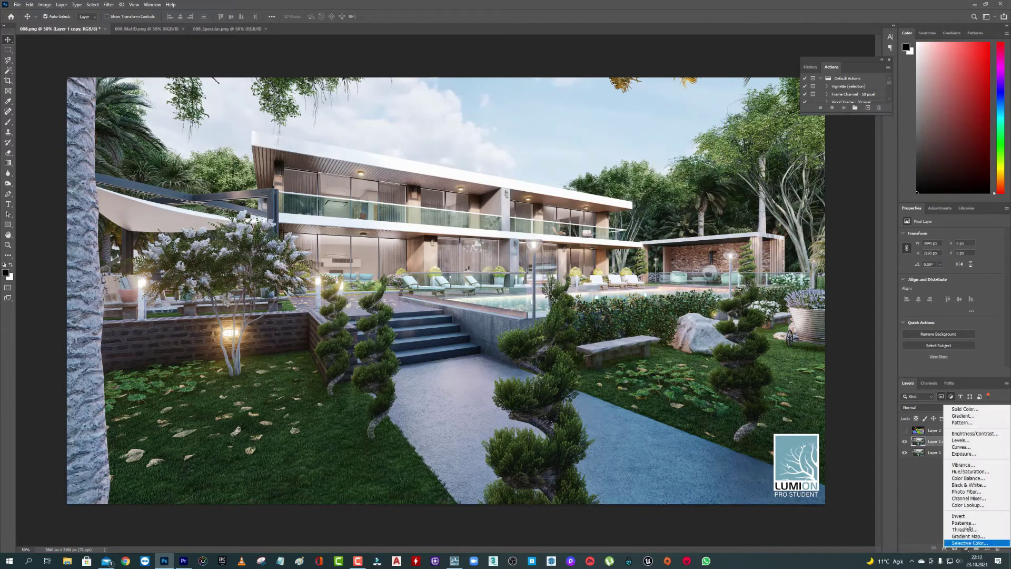
{"action": "left_click", "coordinate": [972, 472]}
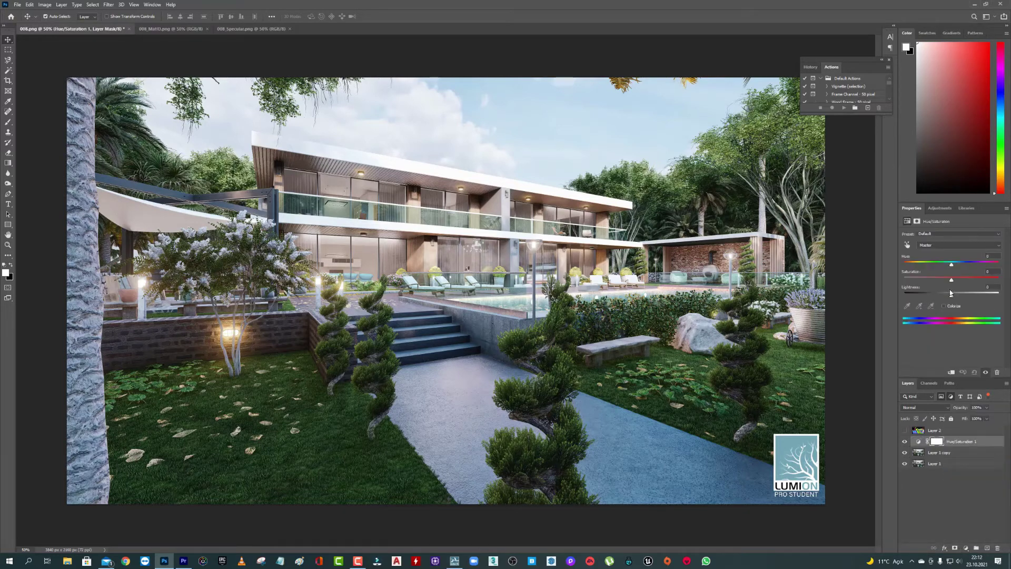
Try a saturation boost and reset it to 0, then set hue to -13 and darken slightly.
{"action": "left_click_drag", "start_coordinate": [950, 281], "coordinate": [970, 278]}
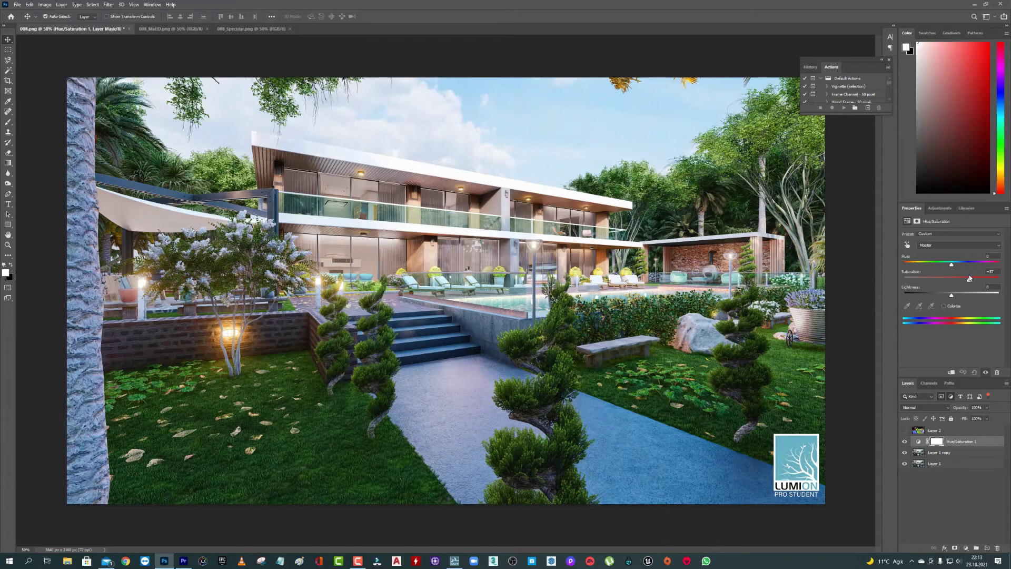
{"action": "left_click_drag", "start_coordinate": [969, 278], "coordinate": [937, 264]}
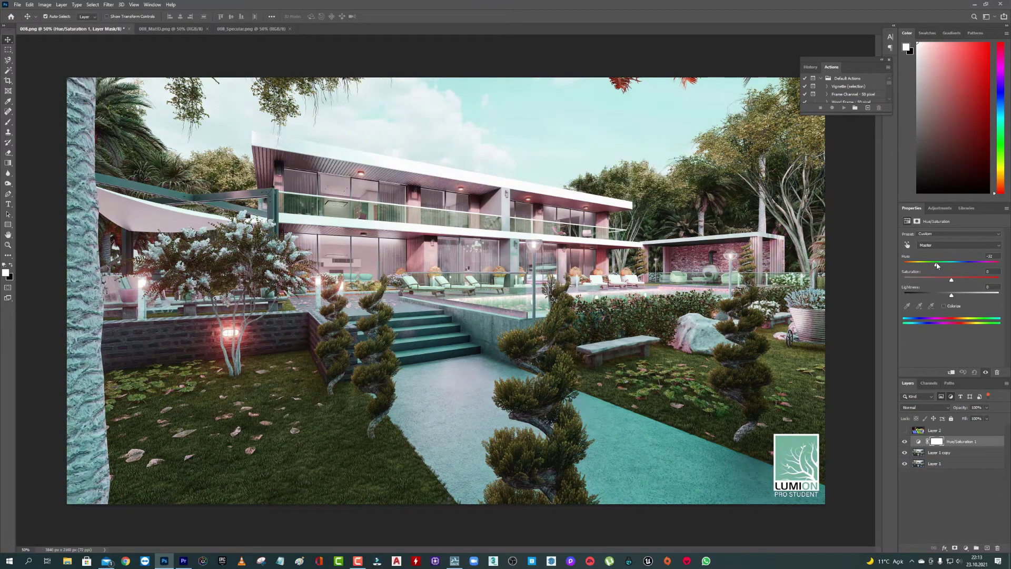
{"action": "left_click_drag", "start_coordinate": [936, 266], "coordinate": [951, 265]}
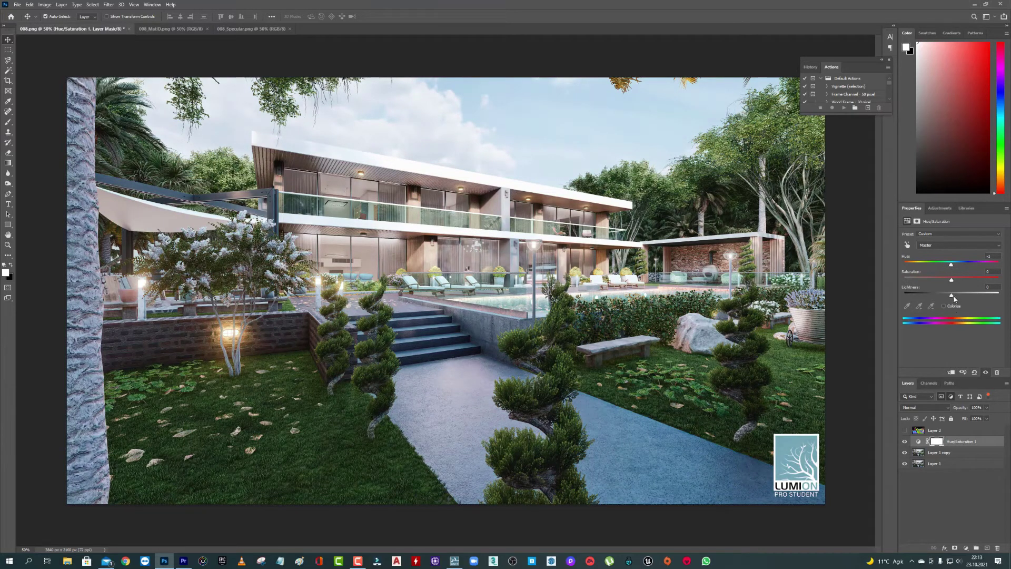
{"action": "left_click_drag", "start_coordinate": [951, 295], "coordinate": [951, 296]}
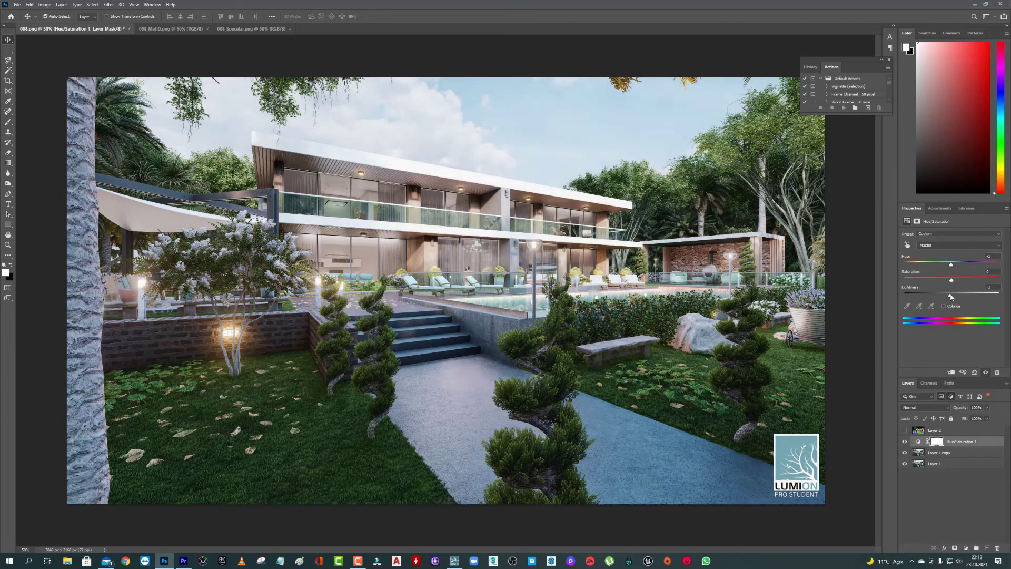